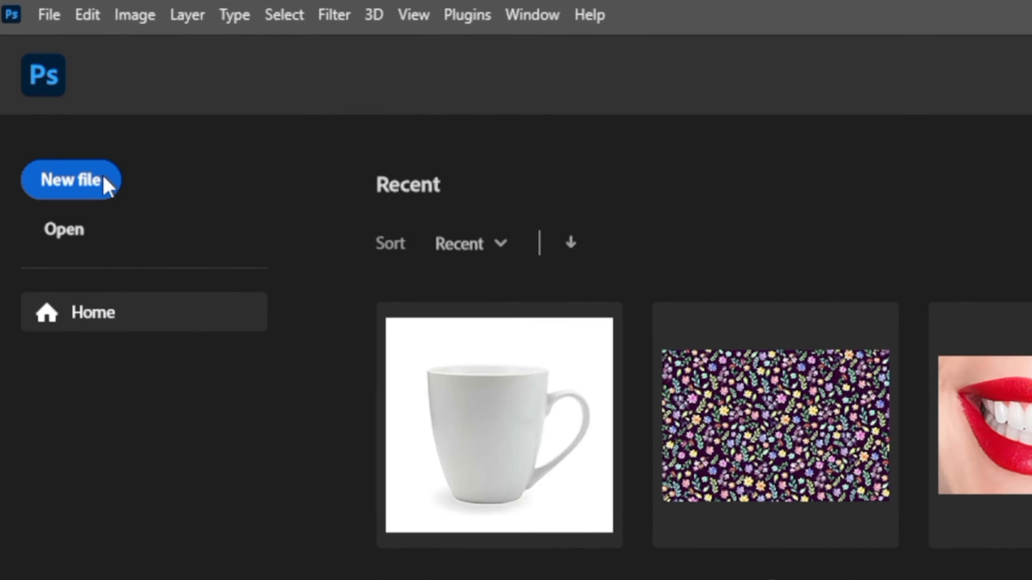
# - Create a new 1920 x 1080 pixel document at 144 pixels/inch in RGB with a white ffffff background
pyautogui.click(104, 179)
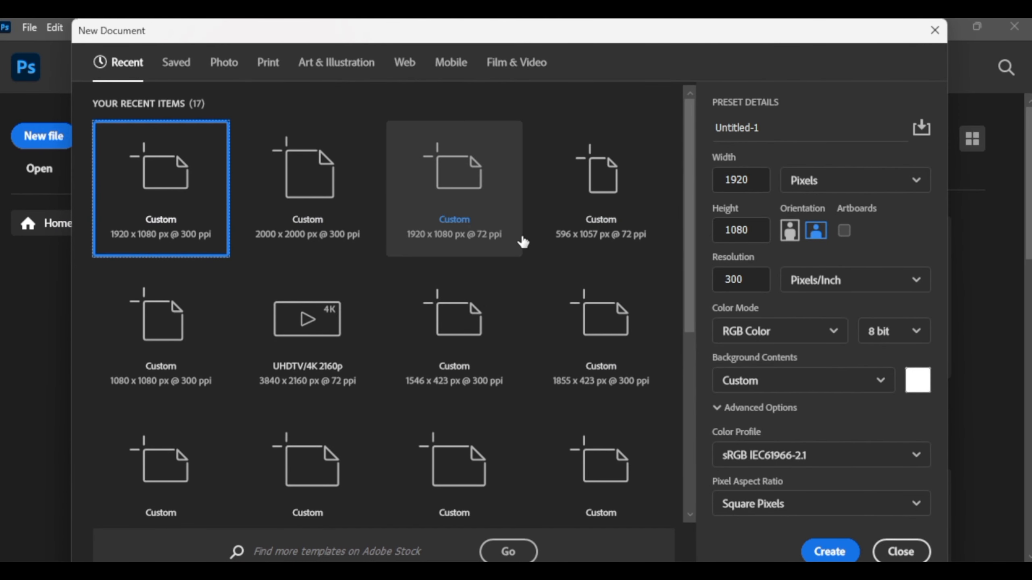
pyautogui.click(755, 181)
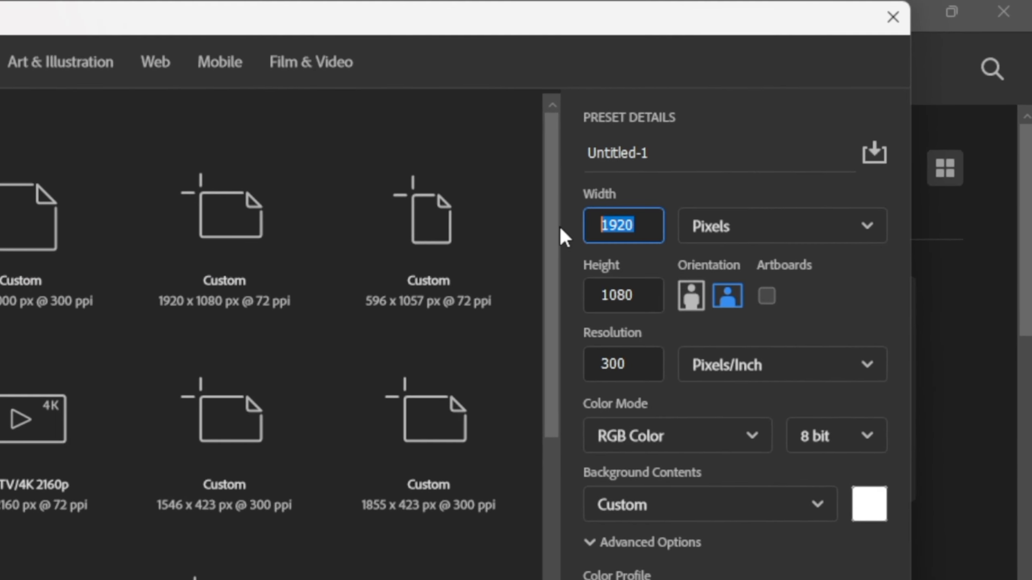
pyautogui.moveTo(645, 295); pyautogui.dragTo(613, 301)
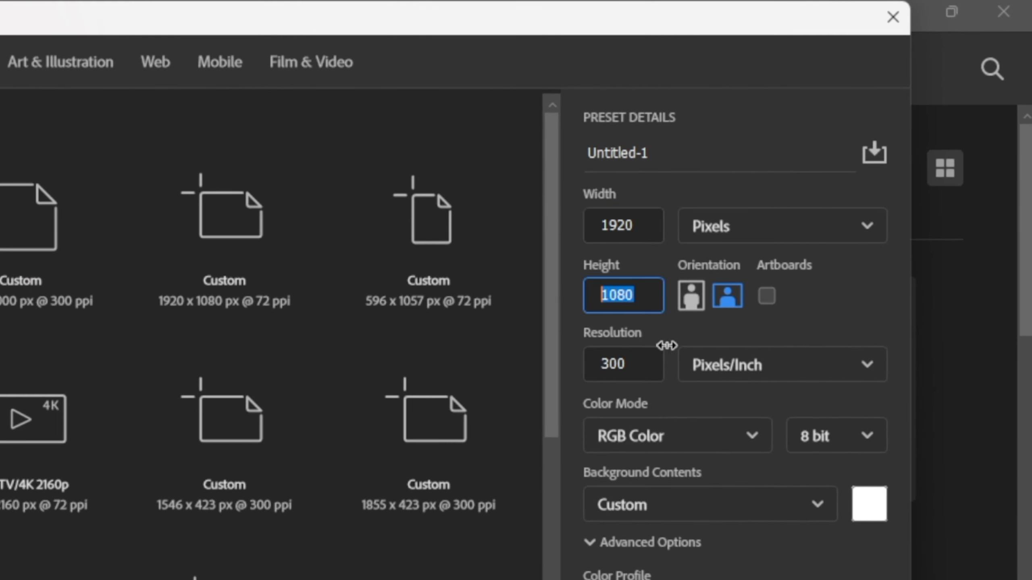
pyautogui.rightClick(618, 363)
pyautogui.click(680, 463)
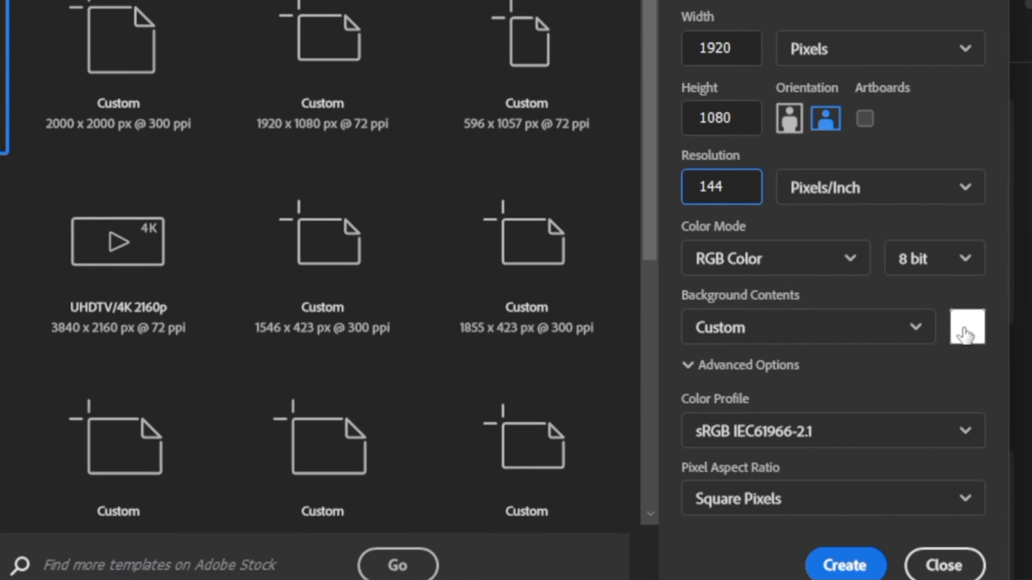
pyautogui.click(869, 327)
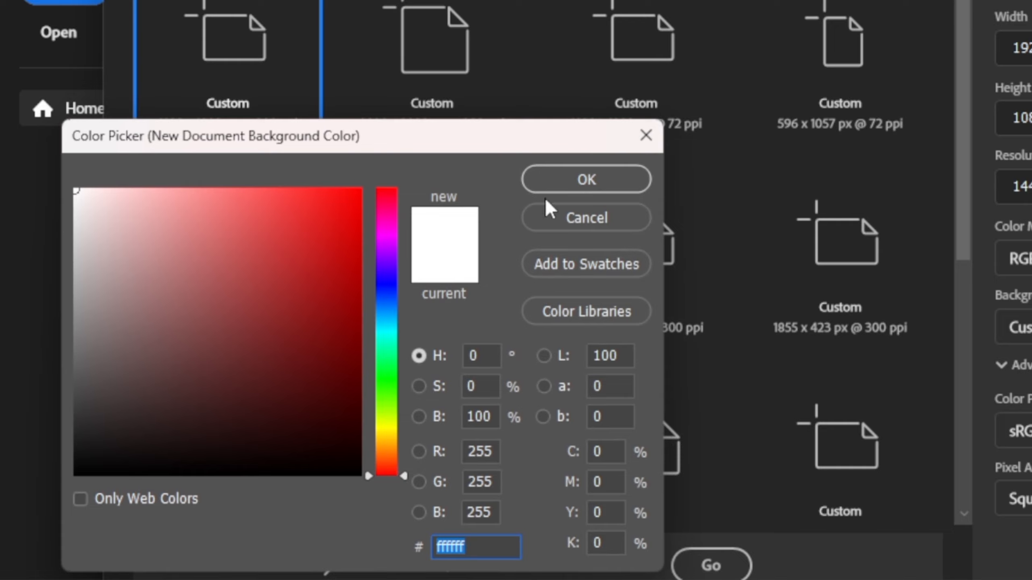
pyautogui.click(569, 180)
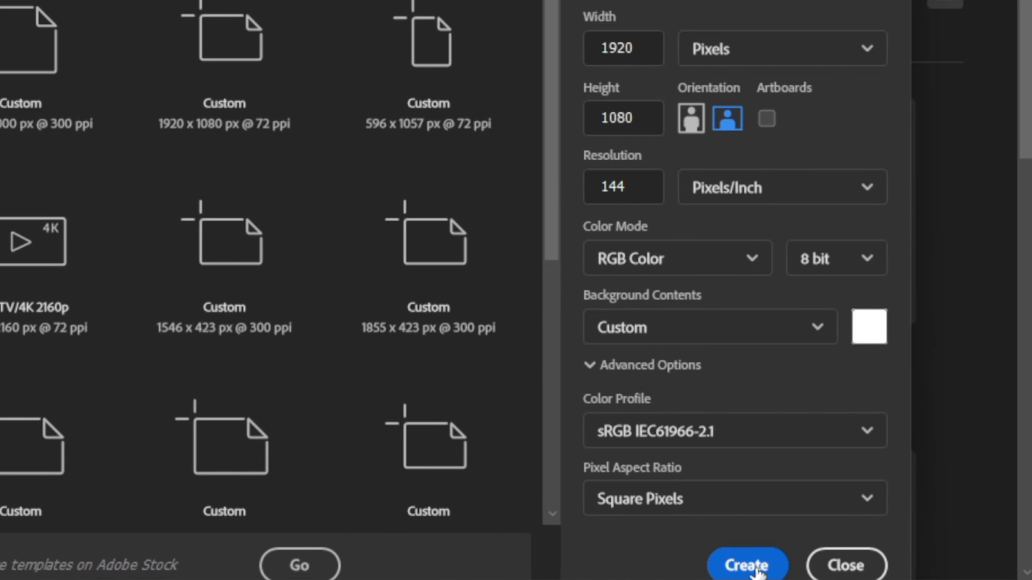
pyautogui.click(756, 567)
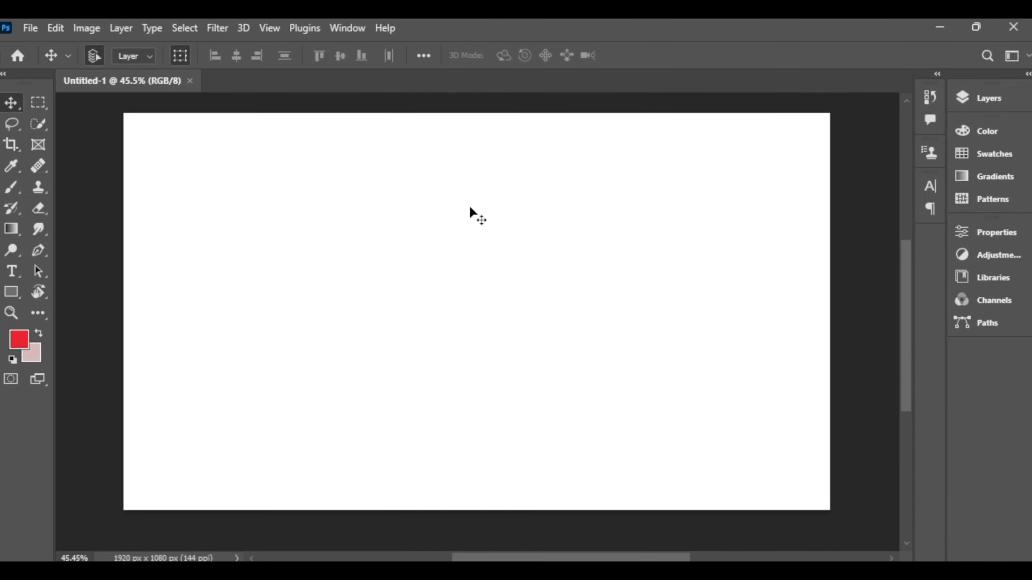
# - Open the image oooo from the New Volume (D:) drive
pyautogui.click(31, 28)
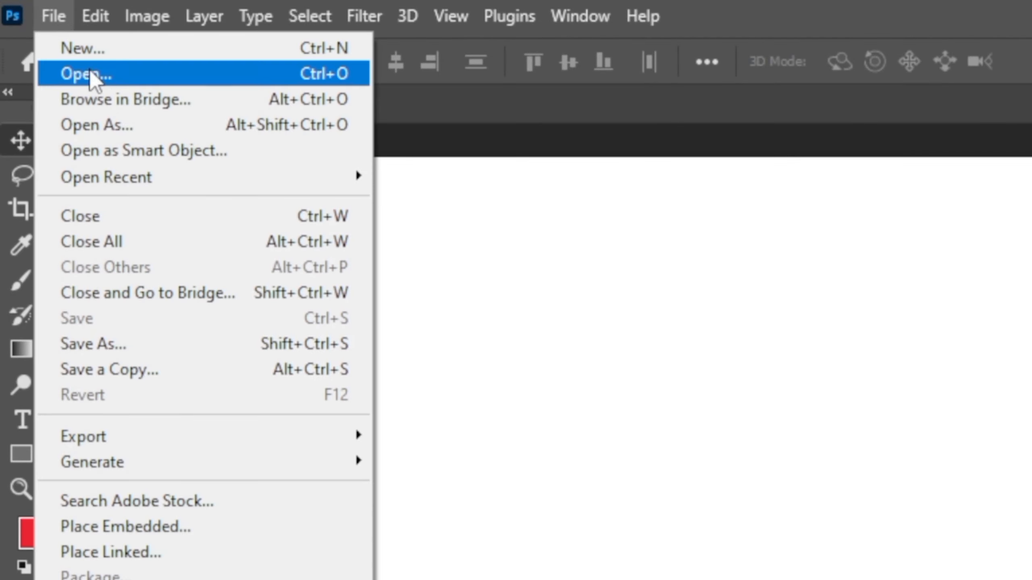
pyautogui.click(51, 64)
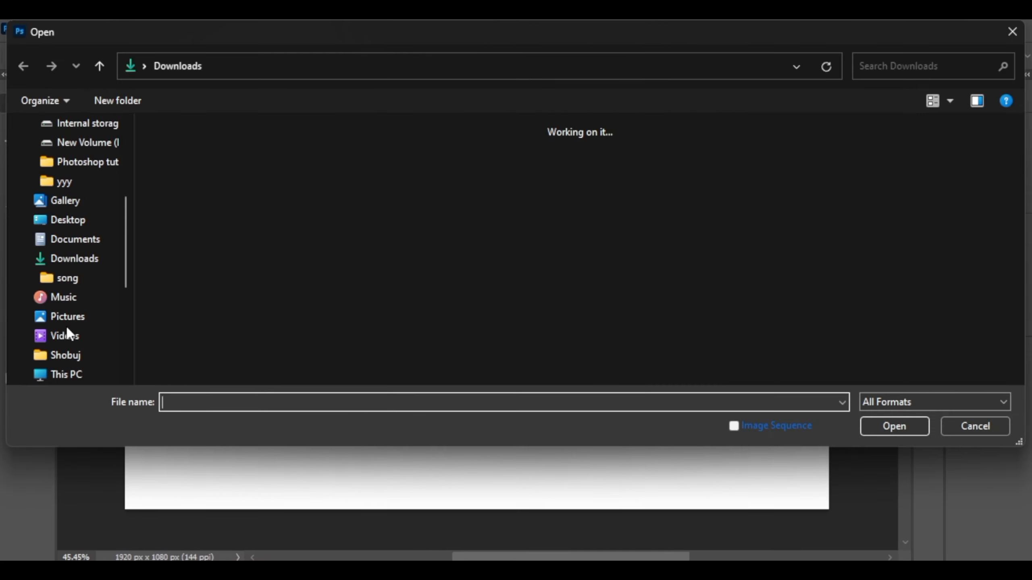
pyautogui.scroll(-4, 64, 284)
pyautogui.click(66, 142)
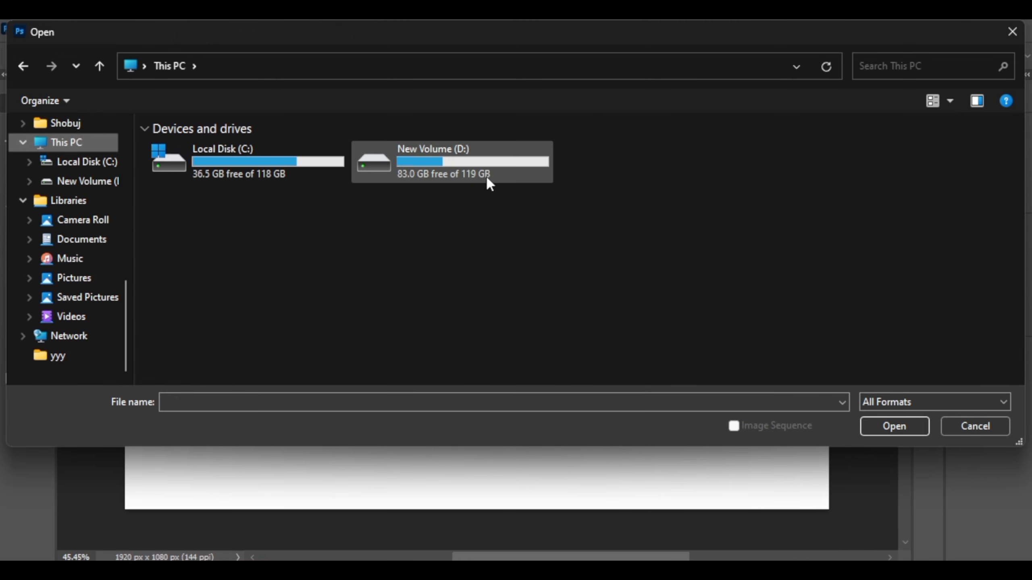
pyautogui.doubleClick(489, 184)
pyautogui.click(885, 210)
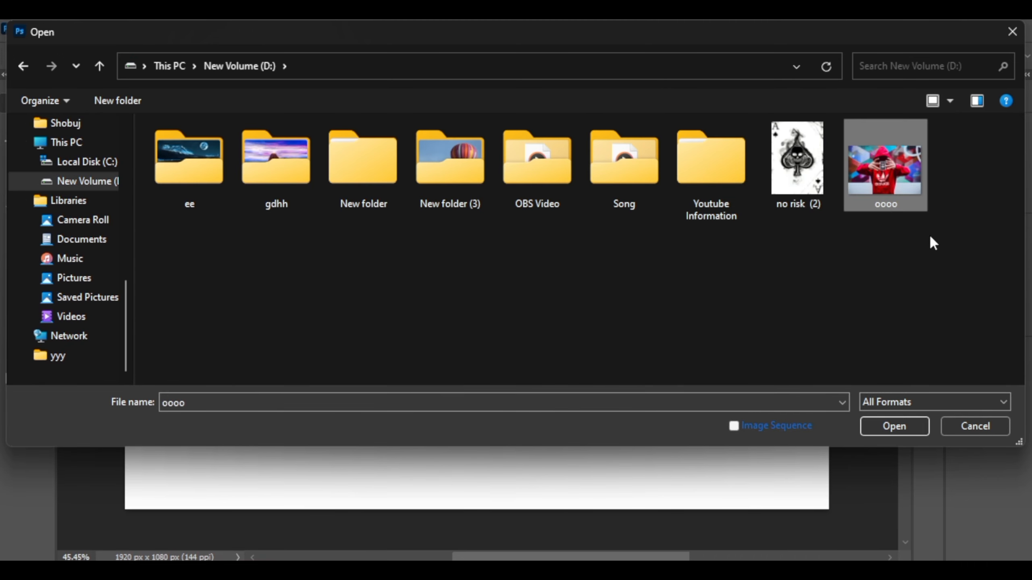
pyautogui.click(909, 428)
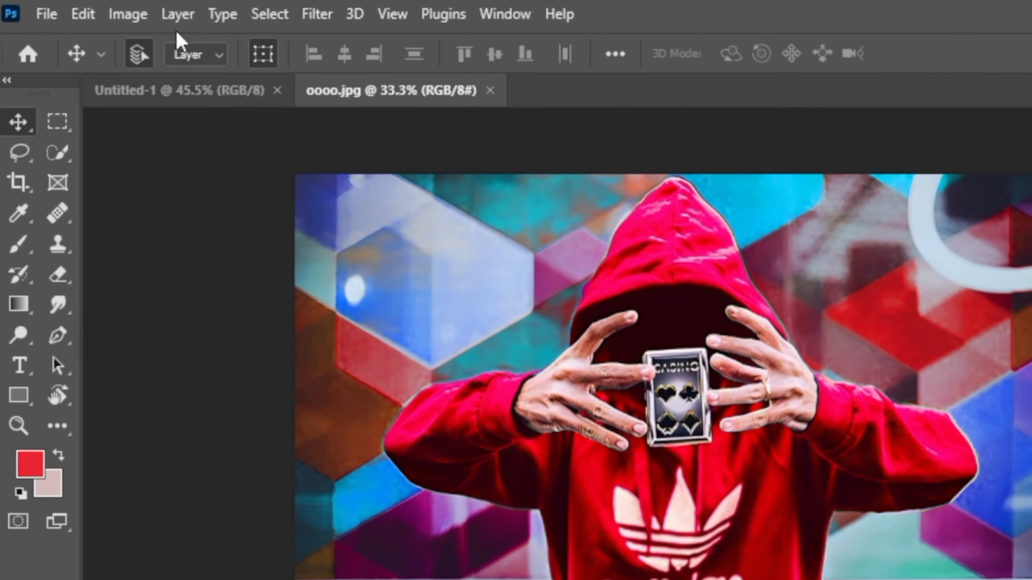
# - Select the hooded person as the subject and remove stray background areas from the selection with the Quick Selection tool
pyautogui.click(248, 16)
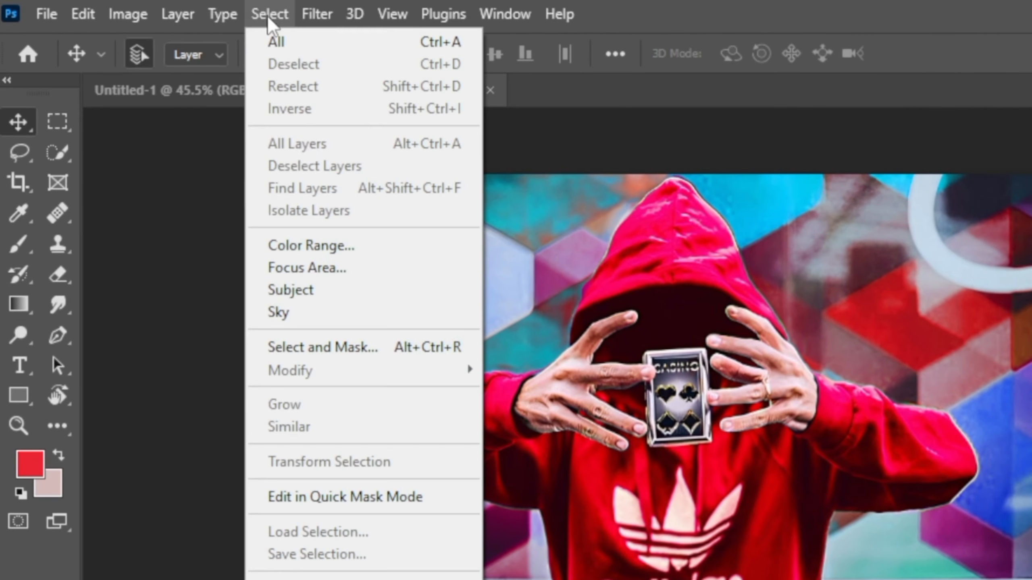
pyautogui.click(299, 291)
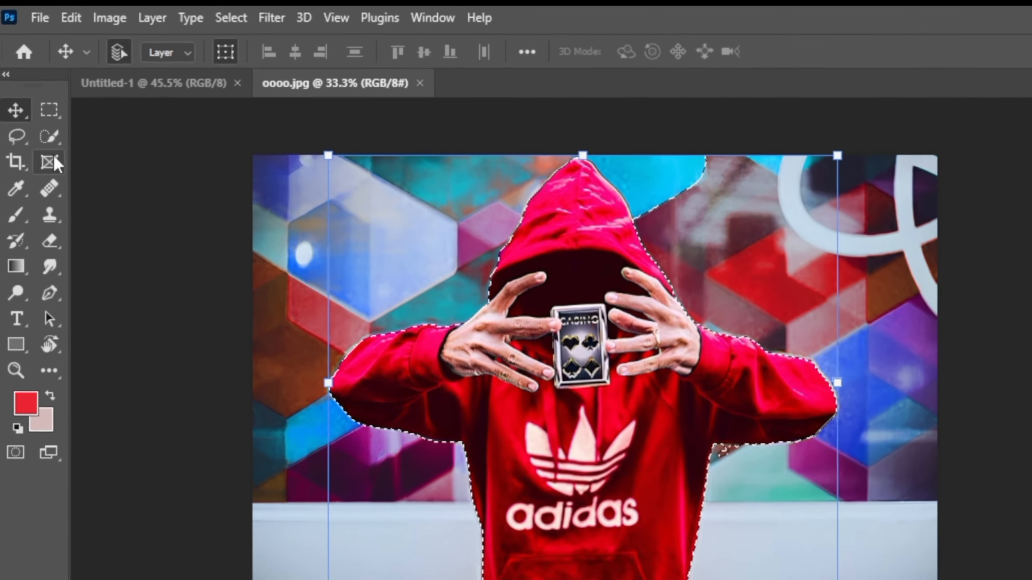
pyautogui.click(46, 127)
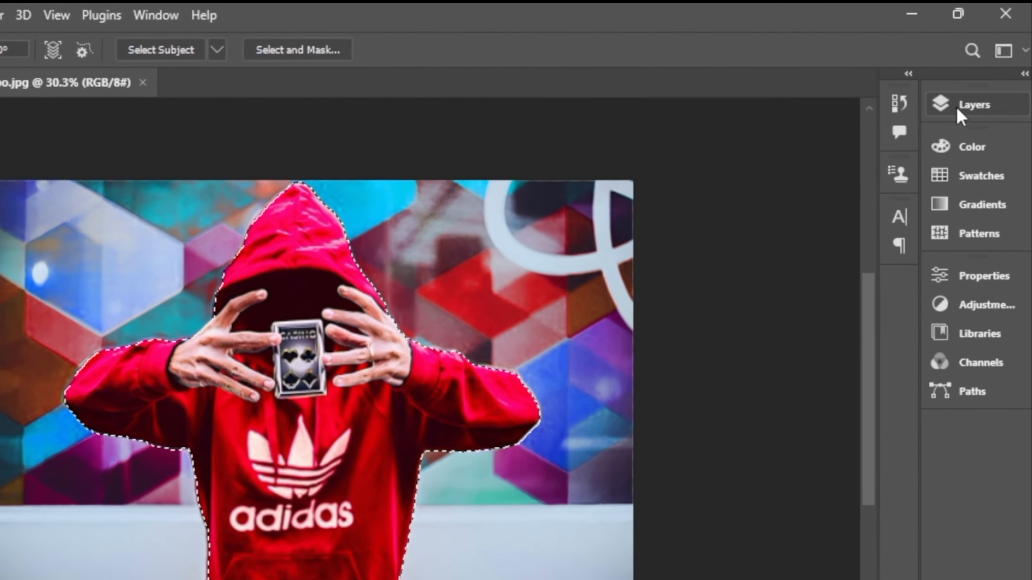
# - Mask out the photo's background using the selection and move the cutout into the Untitled-1 document
pyautogui.click(958, 99)
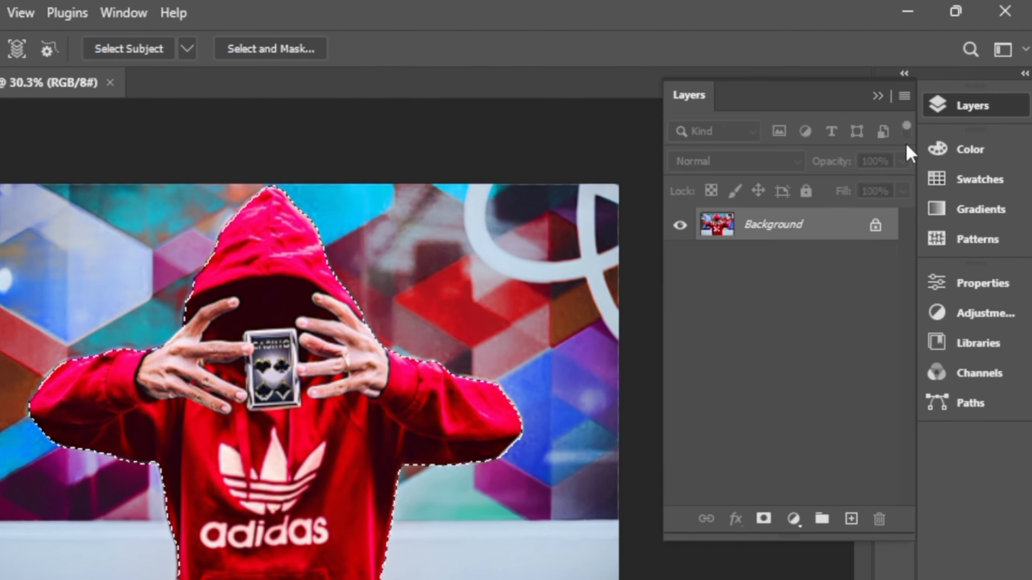
pyautogui.click(763, 520)
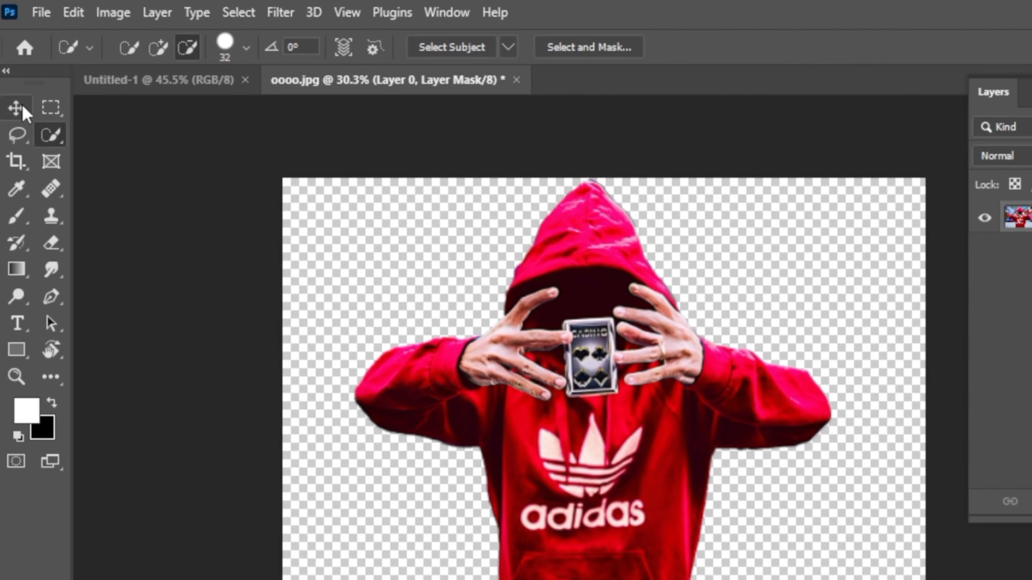
pyautogui.click(12, 104)
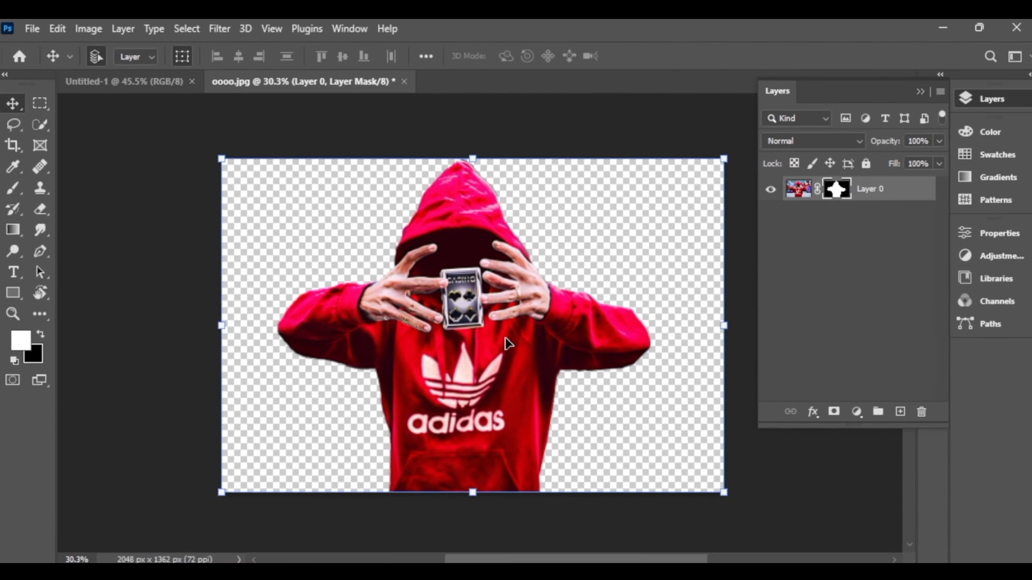
pyautogui.moveTo(507, 344)
pyautogui.mouseDown()
pyautogui.moveTo(94, 53)
pyautogui.moveTo(112, 84)
pyautogui.moveTo(496, 360)
pyautogui.mouseUp()
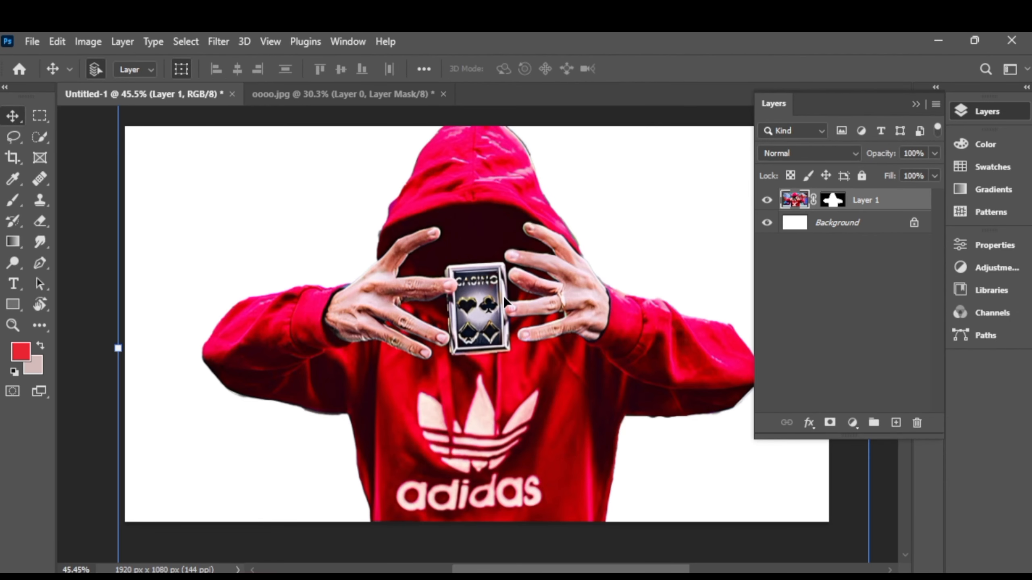
# - Scale the cutout down to about 69.58% and position it near the middle of the canvas
pyautogui.scroll(-5, 544, 324)
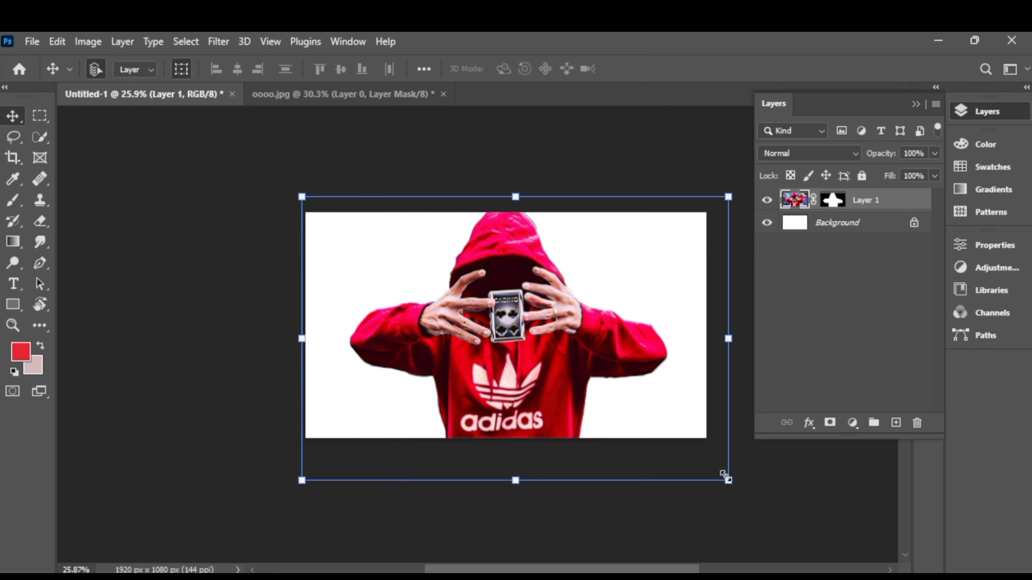
pyautogui.moveTo(726, 478); pyautogui.dragTo(610, 403)
pyautogui.moveTo(492, 313); pyautogui.dragTo(557, 336)
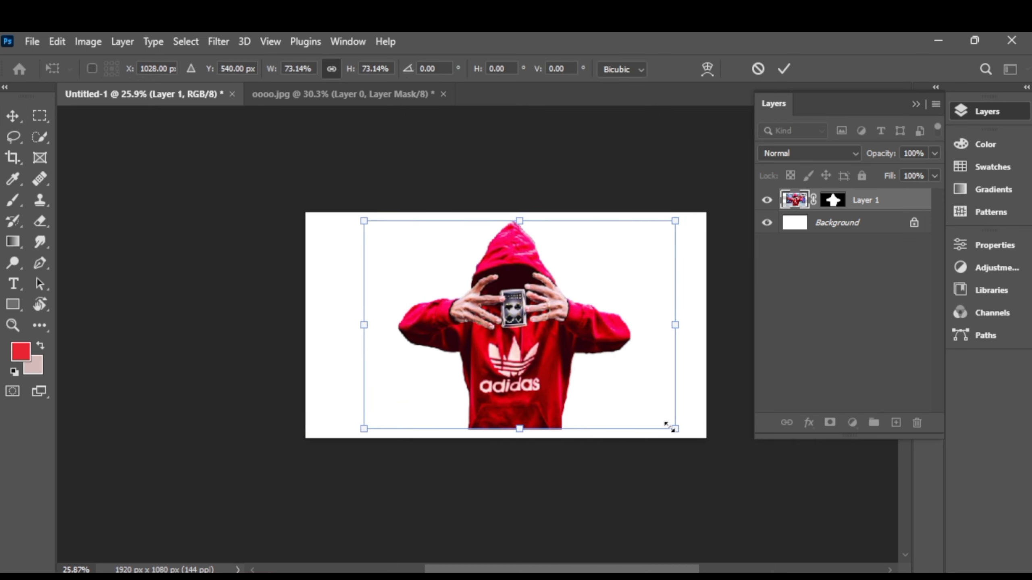
pyautogui.moveTo(668, 427); pyautogui.dragTo(610, 391)
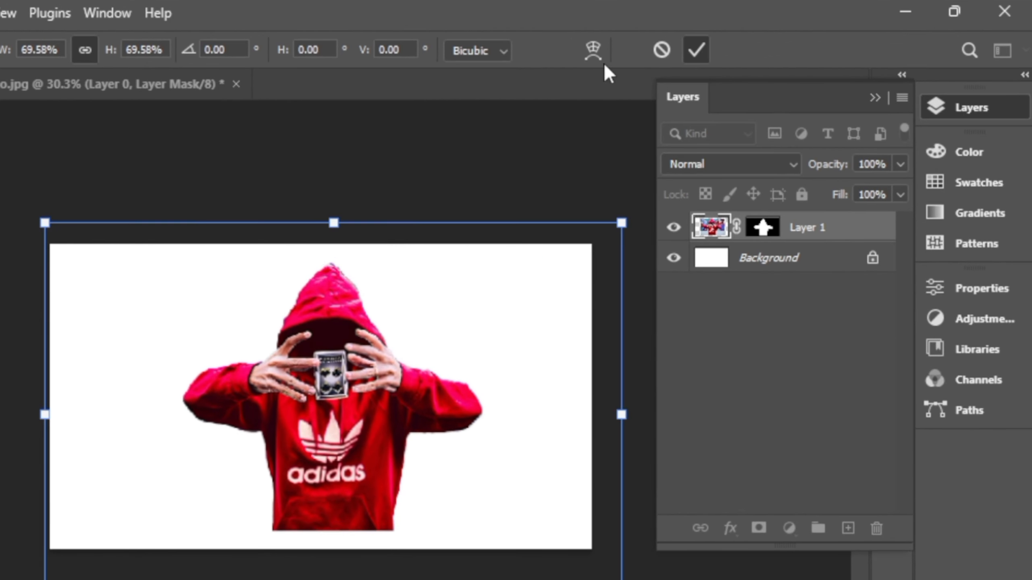
pyautogui.click(696, 50)
pyautogui.scroll(4, 400, 364)
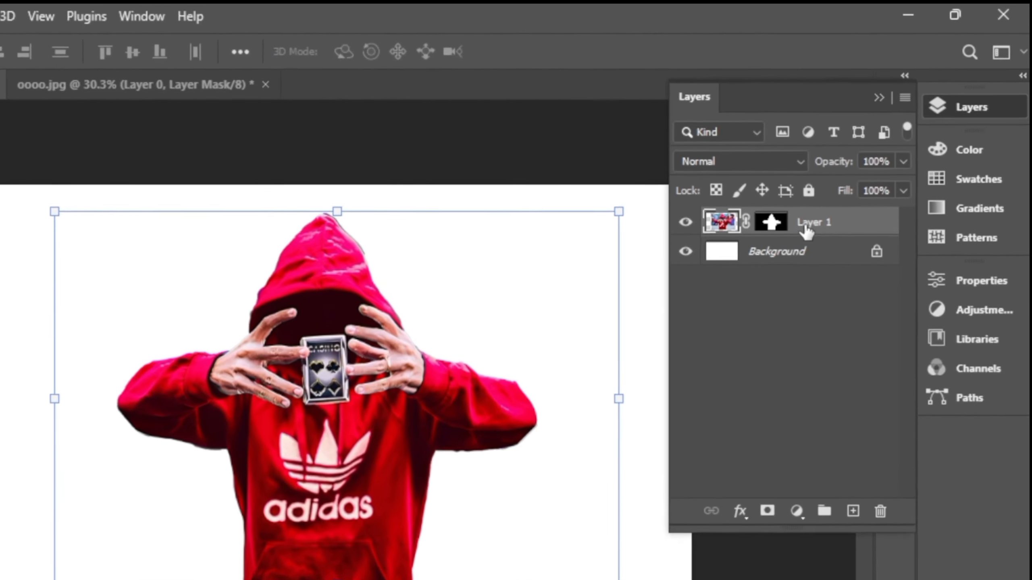
# - Duplicate Layer 1, keeping the original hidden, and convert the copy to a Smart Object
pyautogui.moveTo(861, 195); pyautogui.dragTo(887, 406)
pyautogui.moveTo(831, 531); pyautogui.dragTo(836, 533)
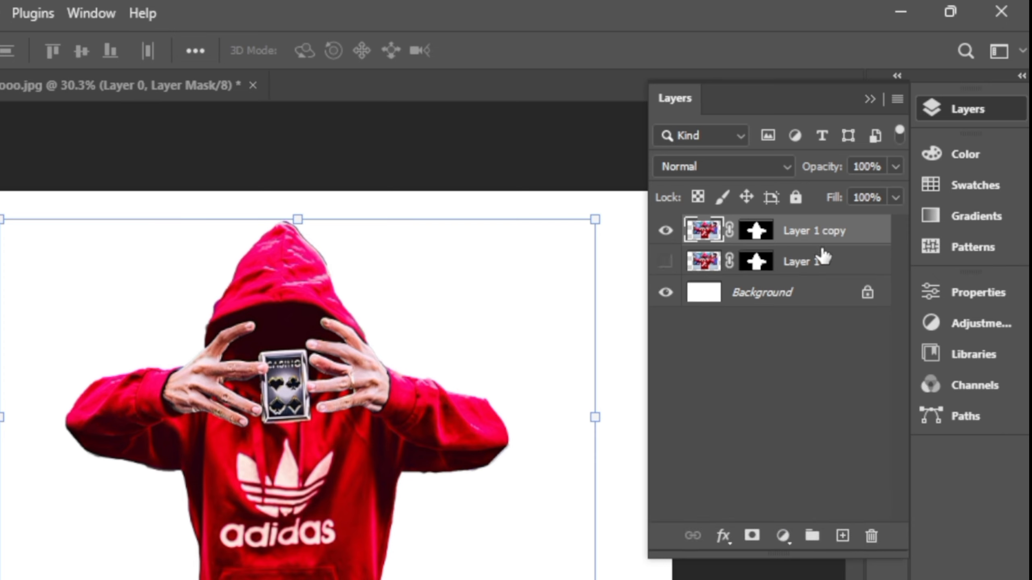
pyautogui.rightClick(780, 236)
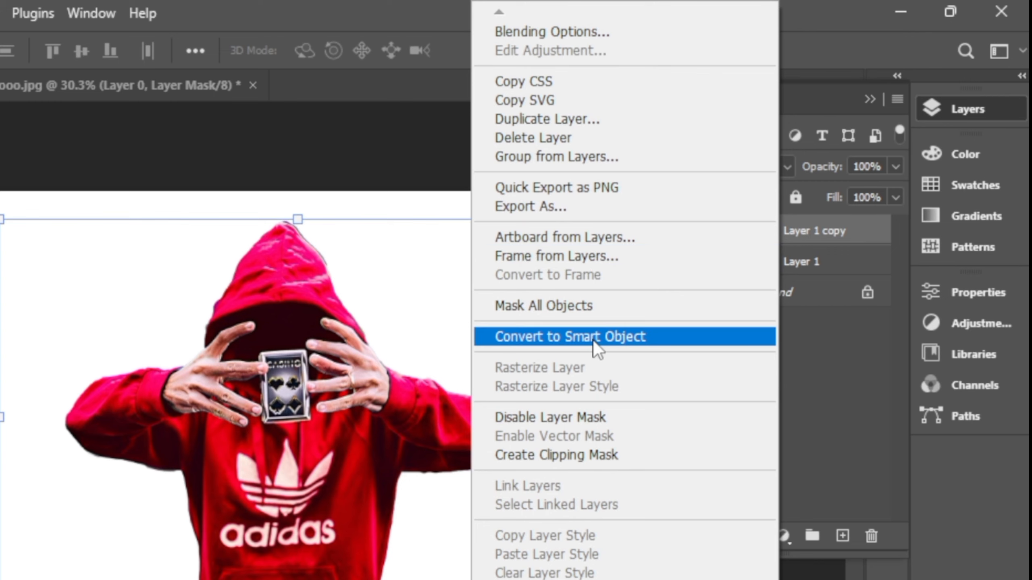
pyautogui.click(592, 337)
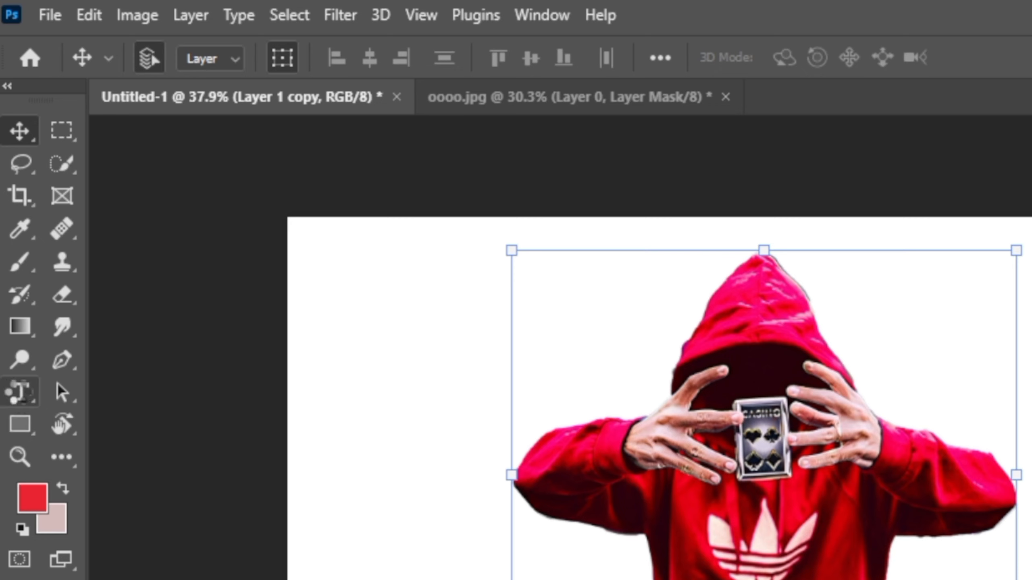
# - Set up the Horizontal Type tool with Microsoft Sans Serif, size 600.01 pt and Smooth anti-aliasing
pyautogui.click(17, 391)
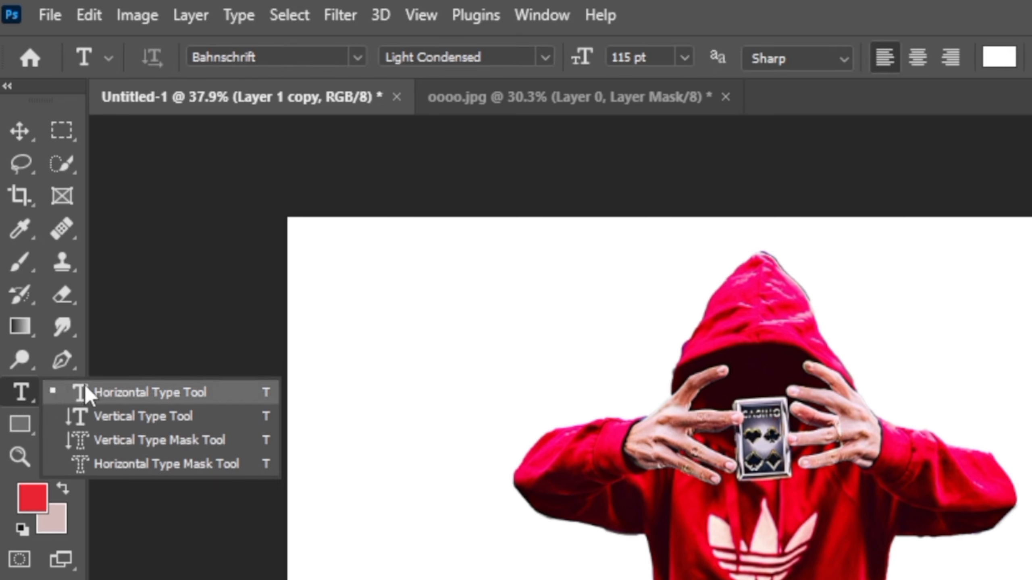
pyautogui.click(86, 389)
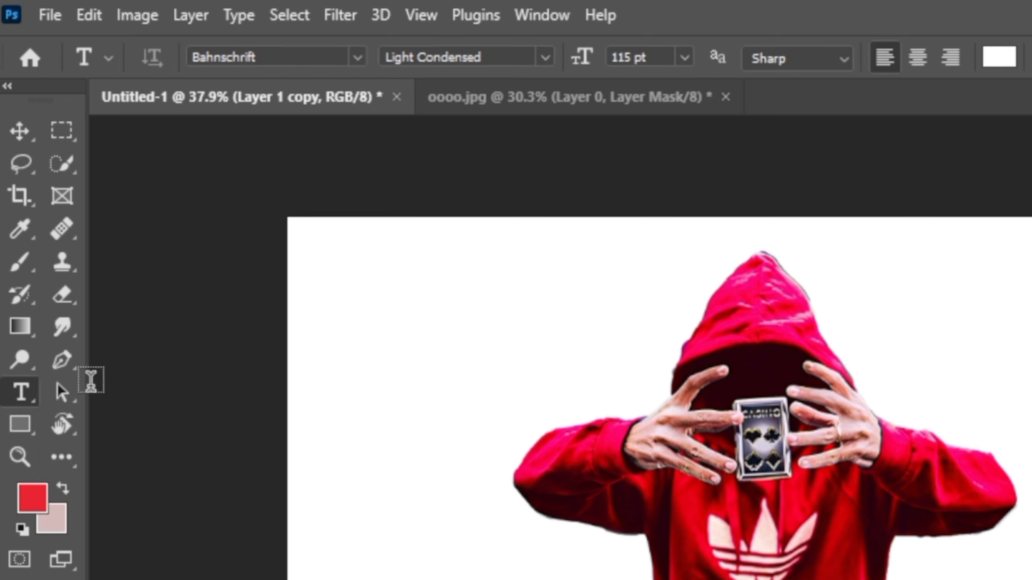
pyautogui.click(357, 58)
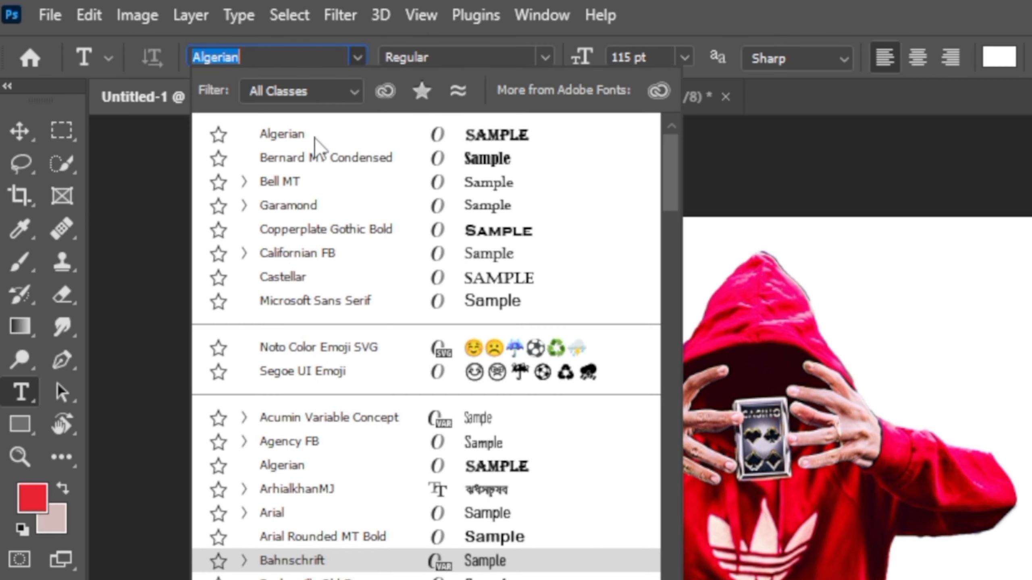
pyautogui.click(309, 302)
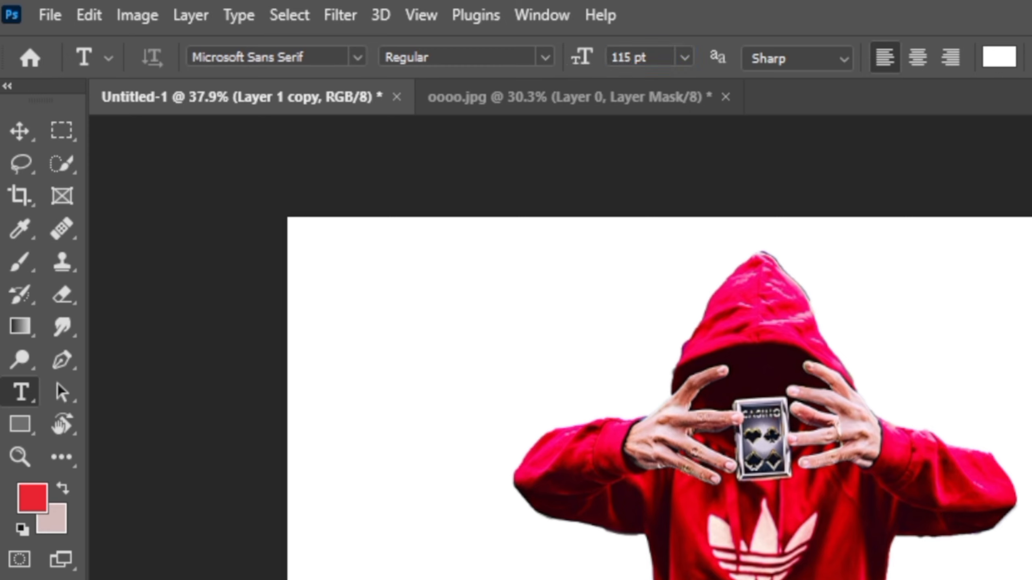
pyautogui.moveTo(652, 577); pyautogui.dragTo(659, 141)
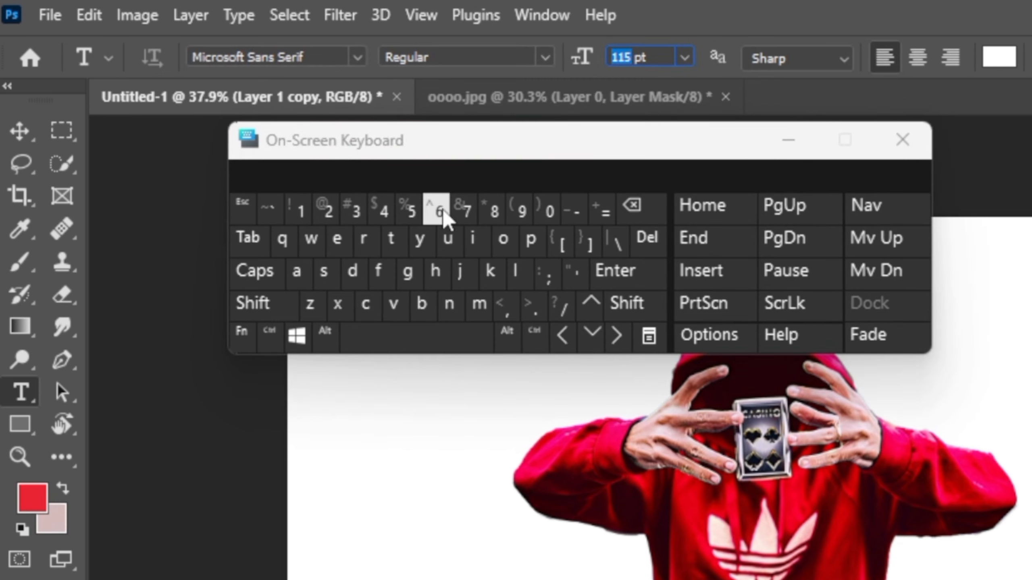
pyautogui.write('600.0')
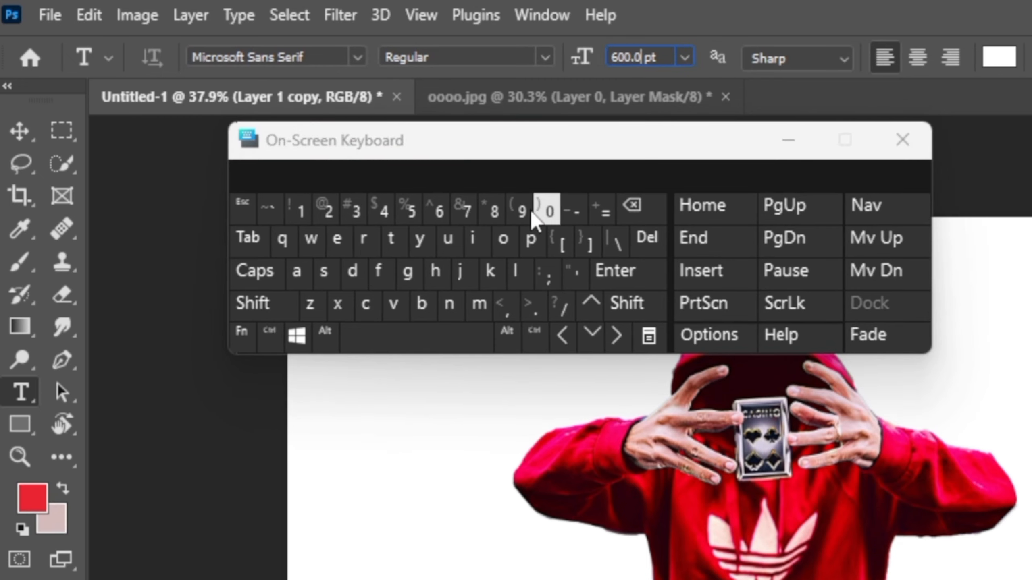
pyautogui.click(902, 139)
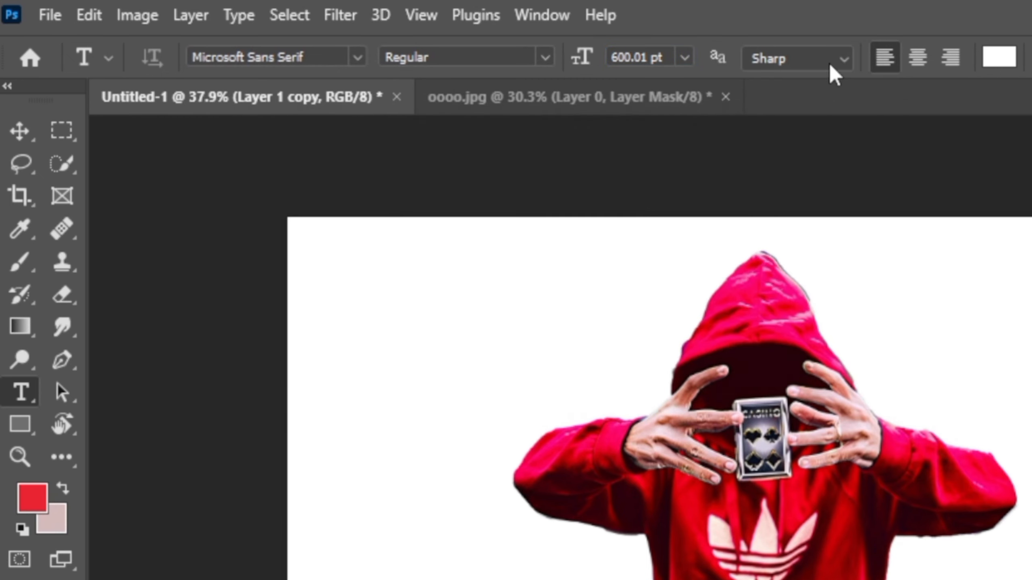
pyautogui.click(835, 60)
pyautogui.click(769, 157)
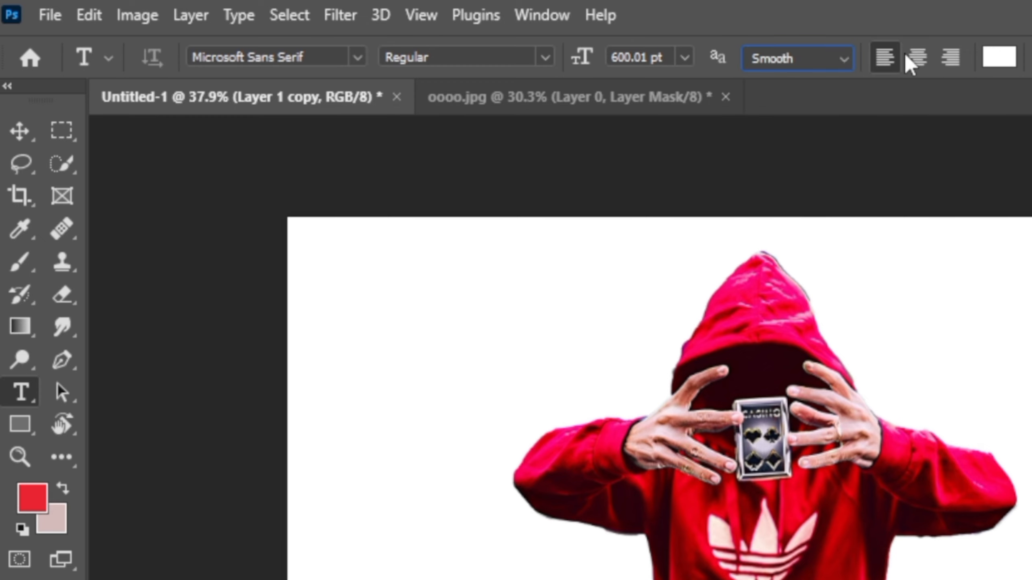
# - Set the text color to hex 262626
pyautogui.click(999, 57)
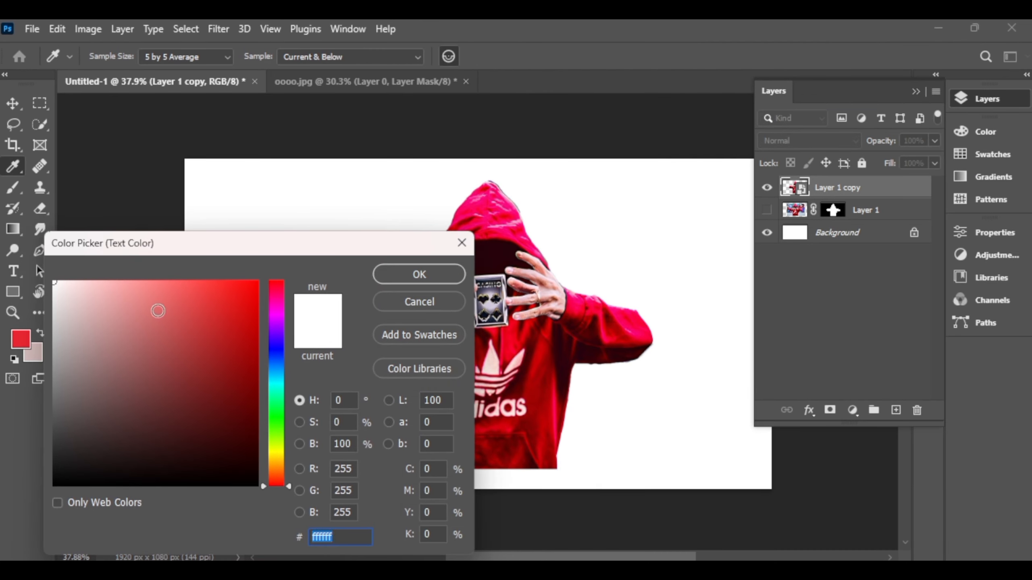
pyautogui.doubleClick(345, 536)
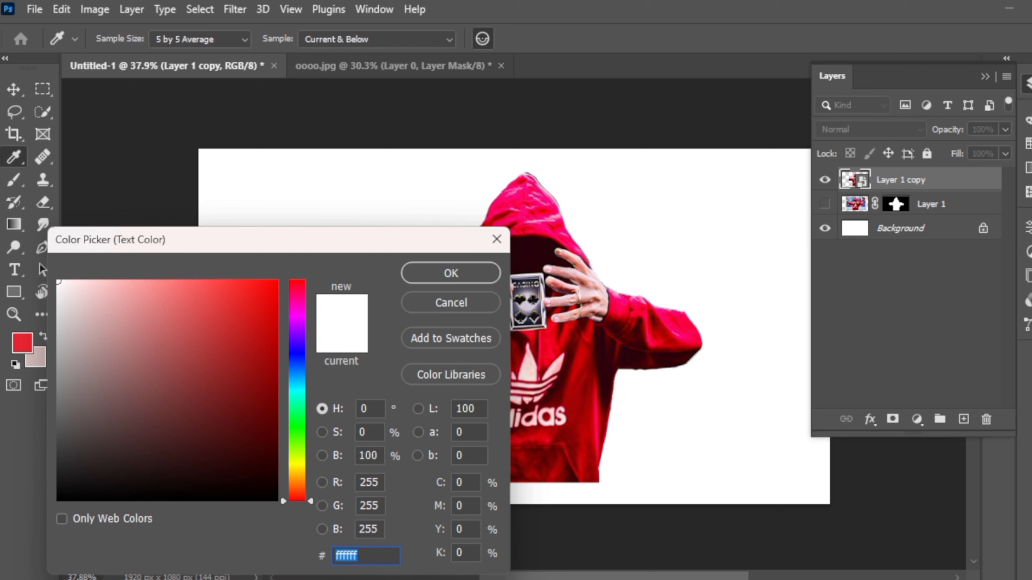
pyautogui.press('ctrl+super+o')
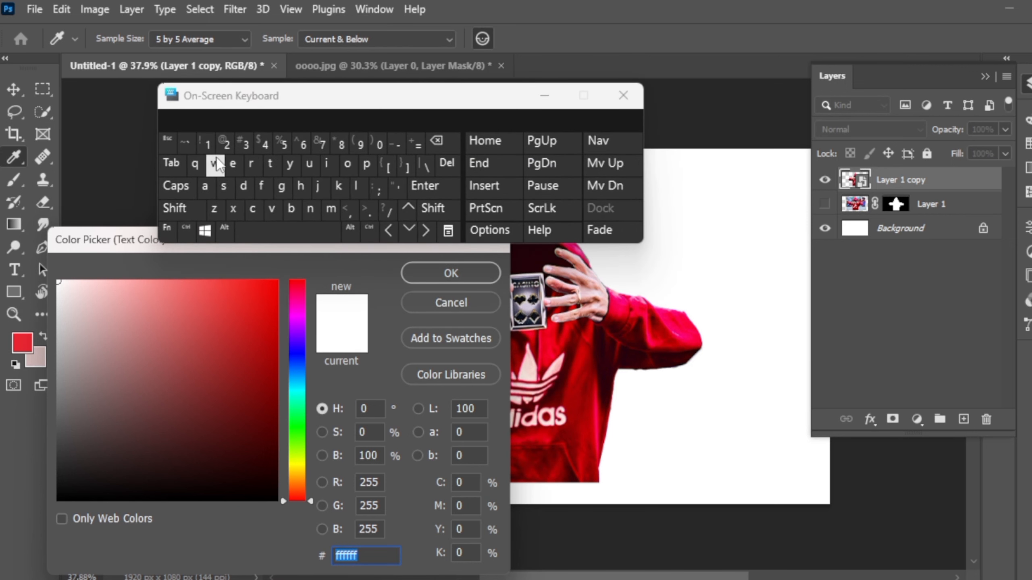
pyautogui.click(225, 143)
pyautogui.click(309, 146)
pyautogui.click(226, 145)
pyautogui.click(302, 145)
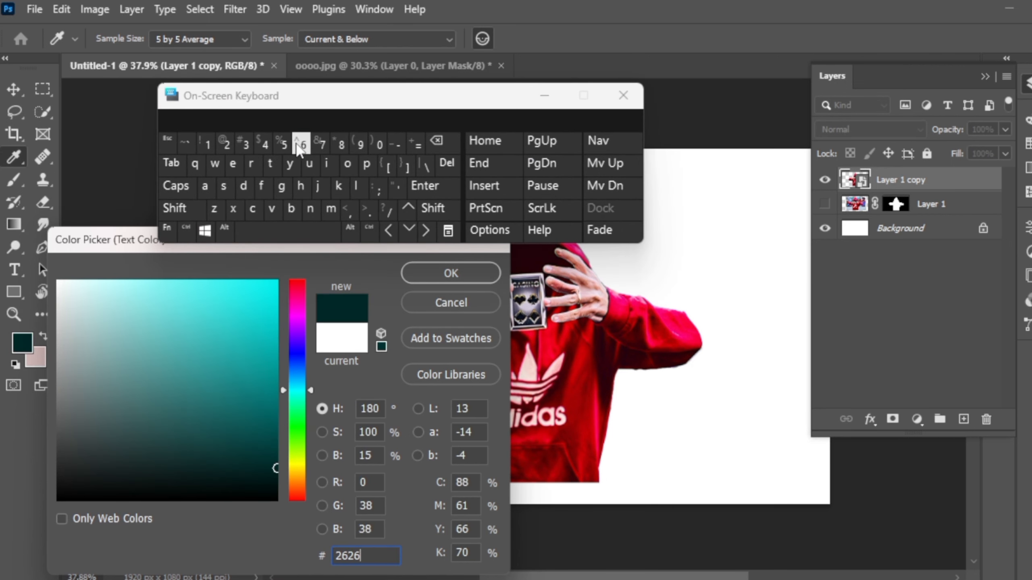
pyautogui.click(225, 145)
pyautogui.click(308, 147)
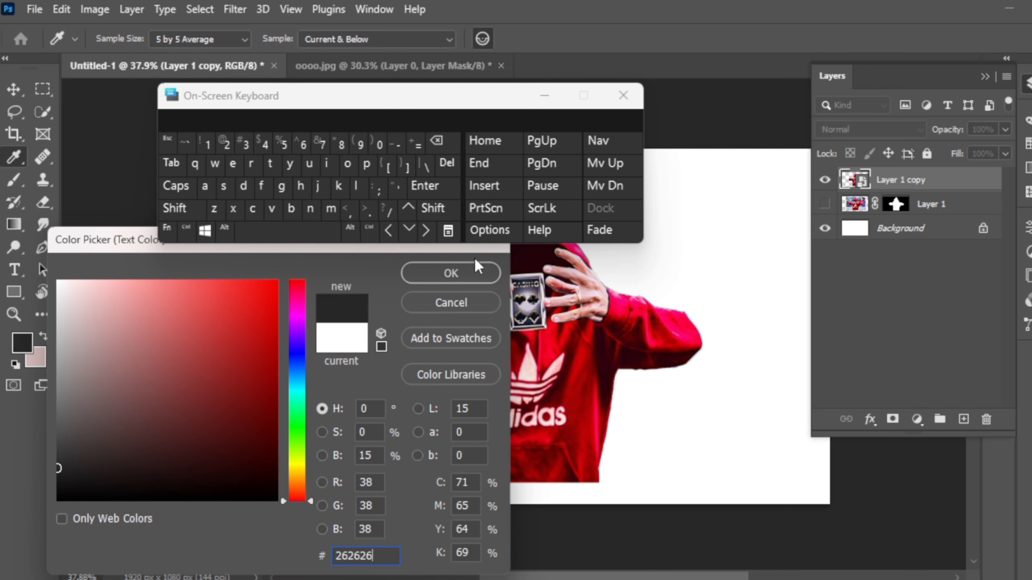
pyautogui.click(450, 273)
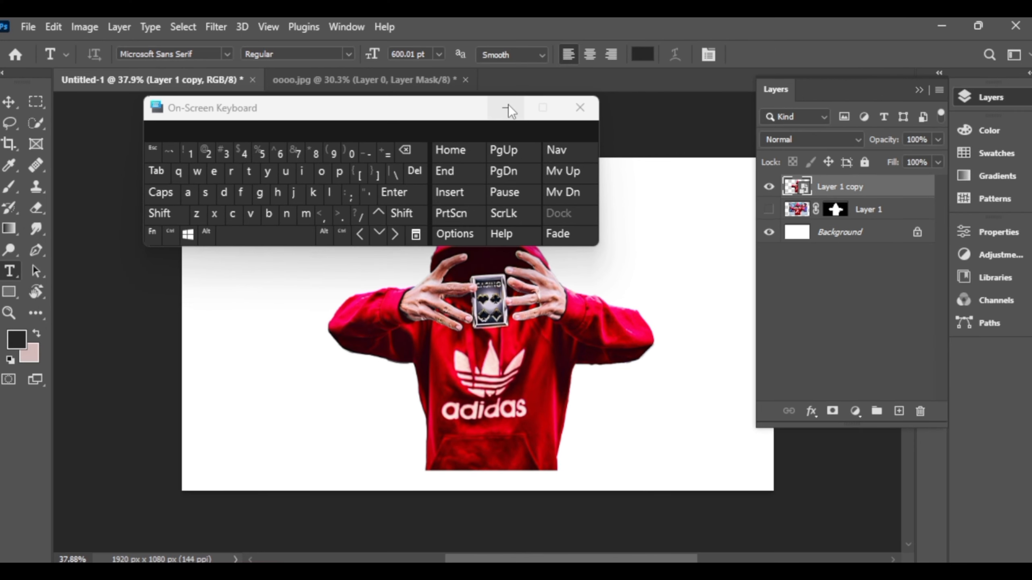
pyautogui.click(545, 95)
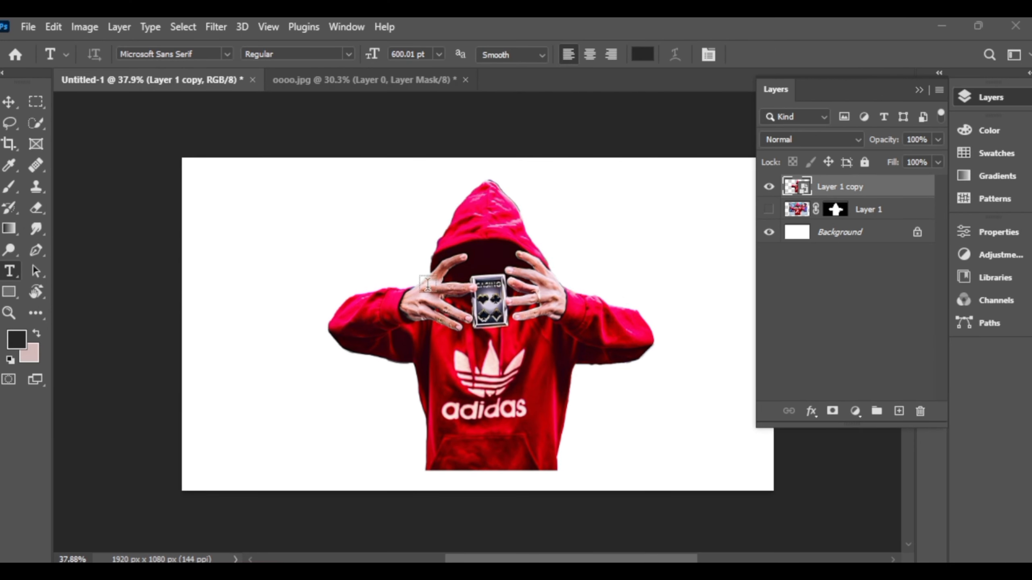
# - Add a text layer over the hooded person containing the capital letter A
pyautogui.moveTo(467, 286); pyautogui.dragTo(533, 426)
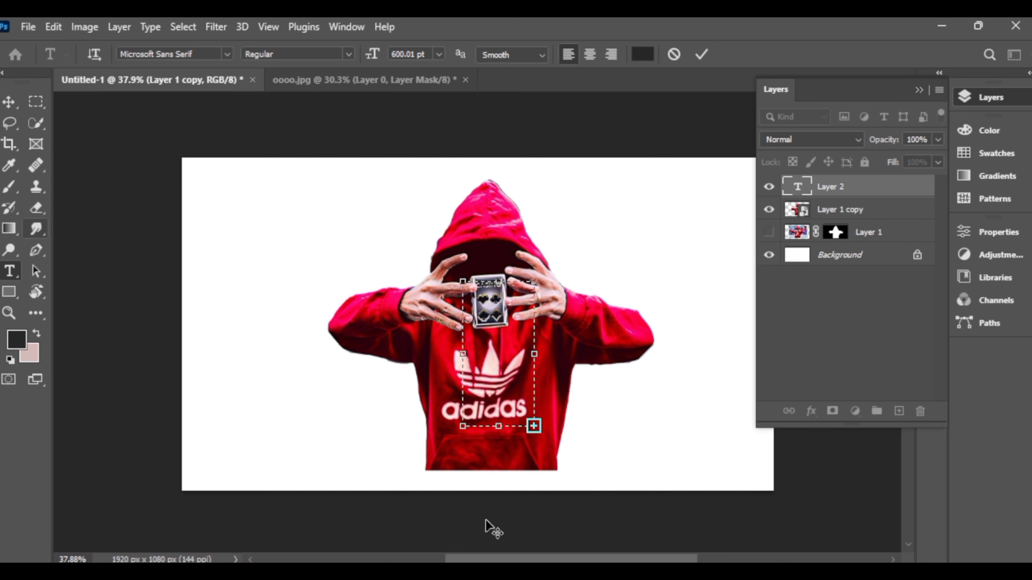
pyautogui.click(613, 563)
pyautogui.click(577, 291)
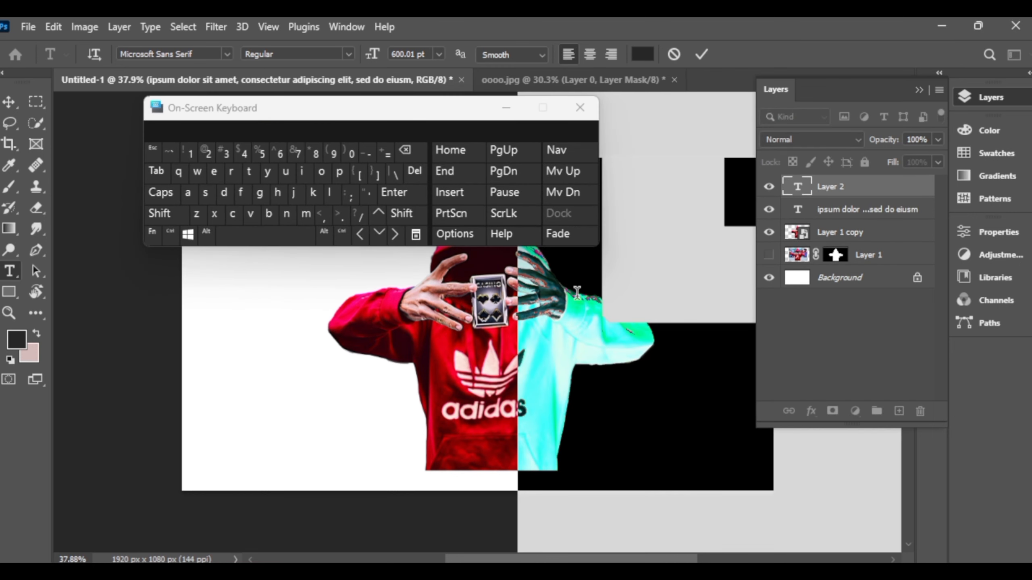
pyautogui.click(161, 213)
pyautogui.click(187, 192)
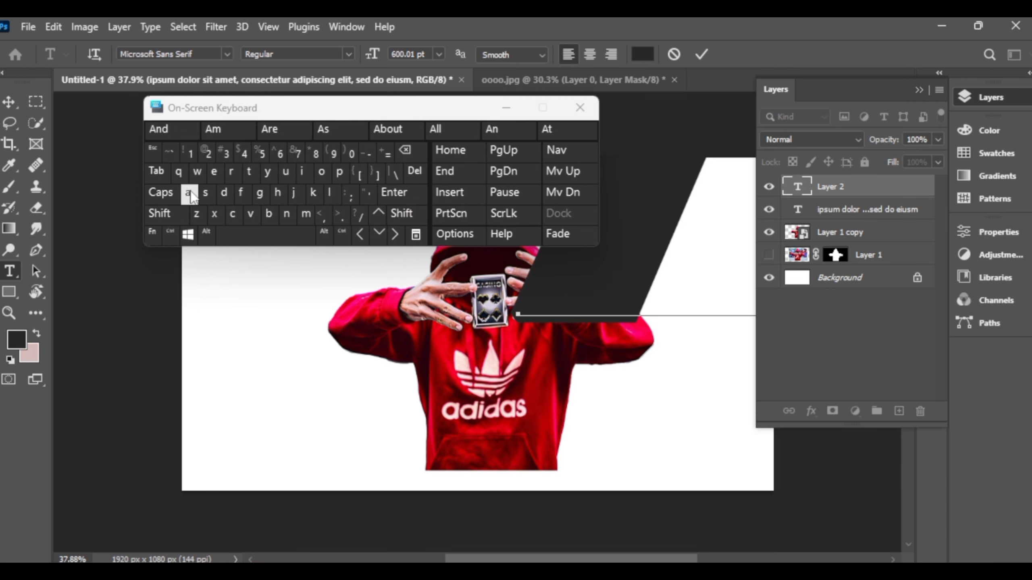
# - Delete the extra placeholder text layer and commit the letter A text
pyautogui.click(873, 212)
pyautogui.press('Delete')
pyautogui.doubleClick(833, 192)
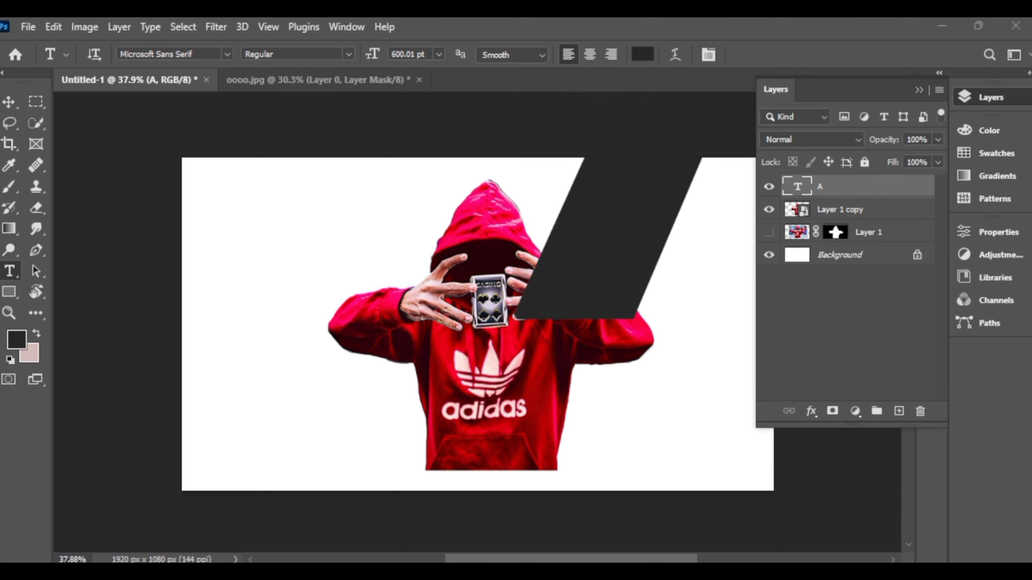
# - Scale the letter A to about 36.61%, center it over the person, and move its layer below Layer 1 copy
pyautogui.click(186, 230)
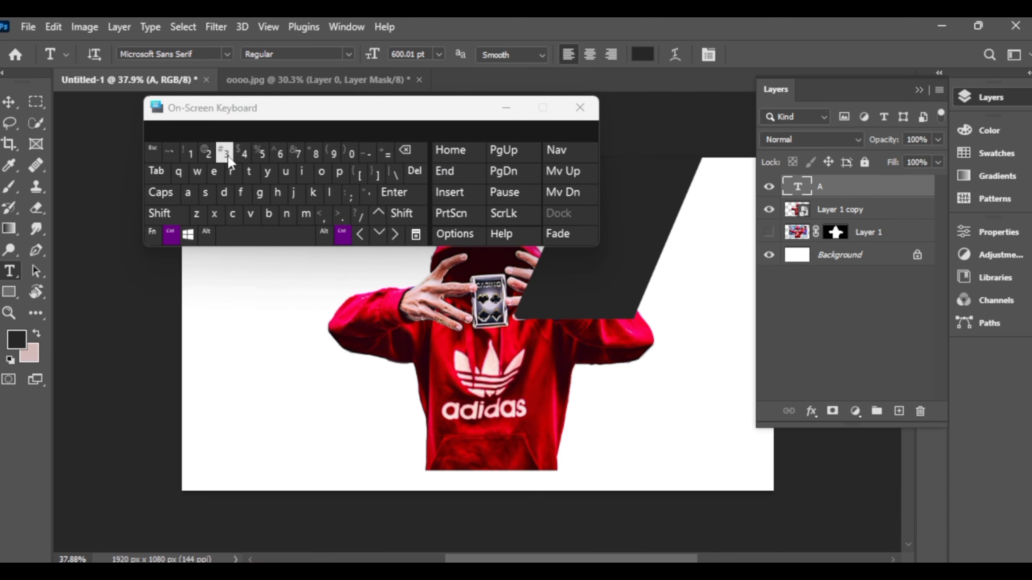
pyautogui.click(251, 174)
pyautogui.click(505, 113)
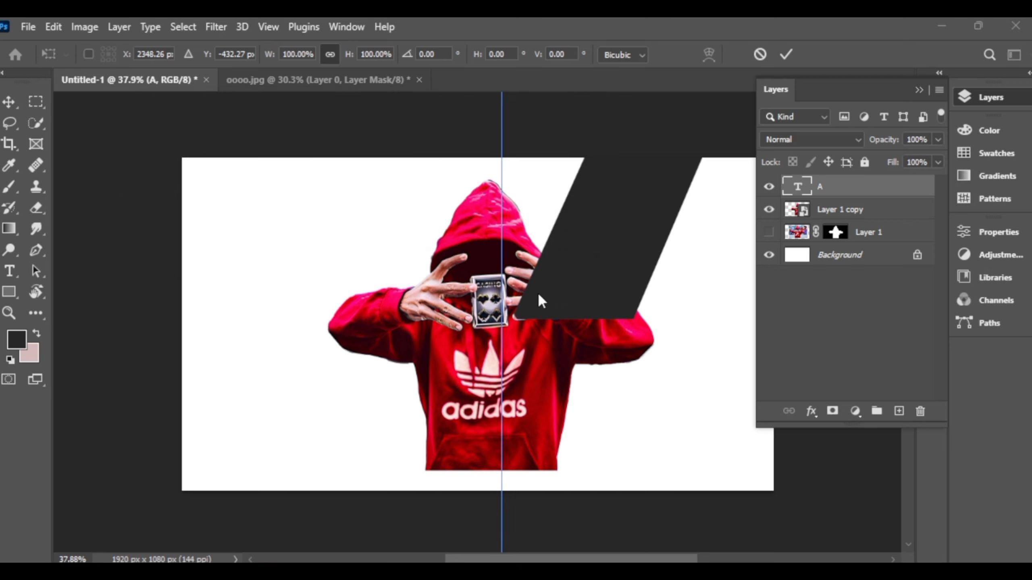
pyautogui.scroll(-5, 474, 279)
pyautogui.moveTo(663, 232); pyautogui.dragTo(445, 328)
pyautogui.moveTo(646, 507); pyautogui.dragTo(431, 222)
pyautogui.moveTo(384, 153); pyautogui.dragTo(522, 357)
pyautogui.scroll(5, 494, 314)
pyautogui.moveTo(552, 294); pyautogui.dragTo(539, 280)
pyautogui.moveTo(649, 548); pyautogui.dragTo(593, 473)
pyautogui.moveTo(464, 240); pyautogui.dragTo(492, 256)
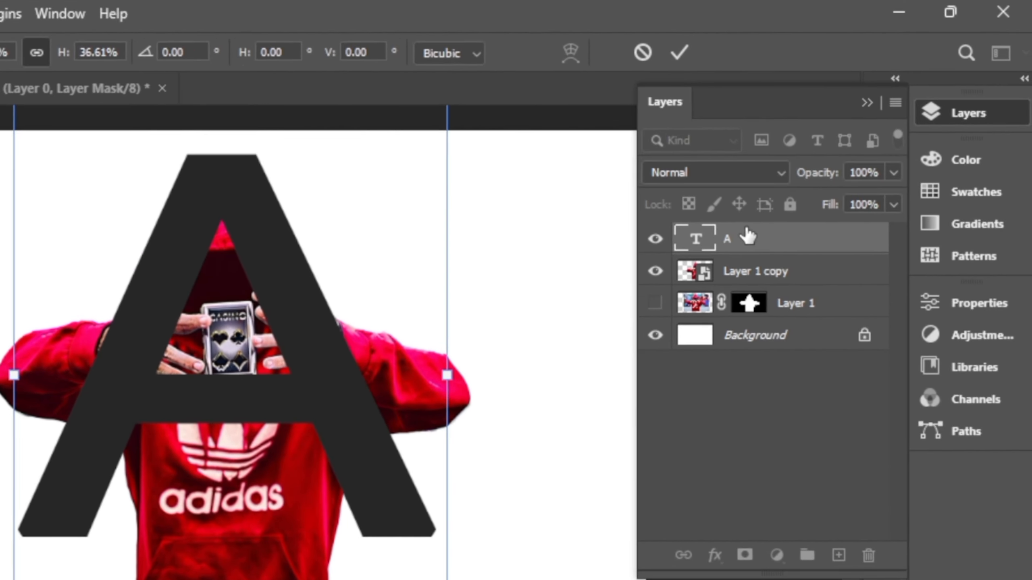
pyautogui.moveTo(747, 236); pyautogui.dragTo(760, 286)
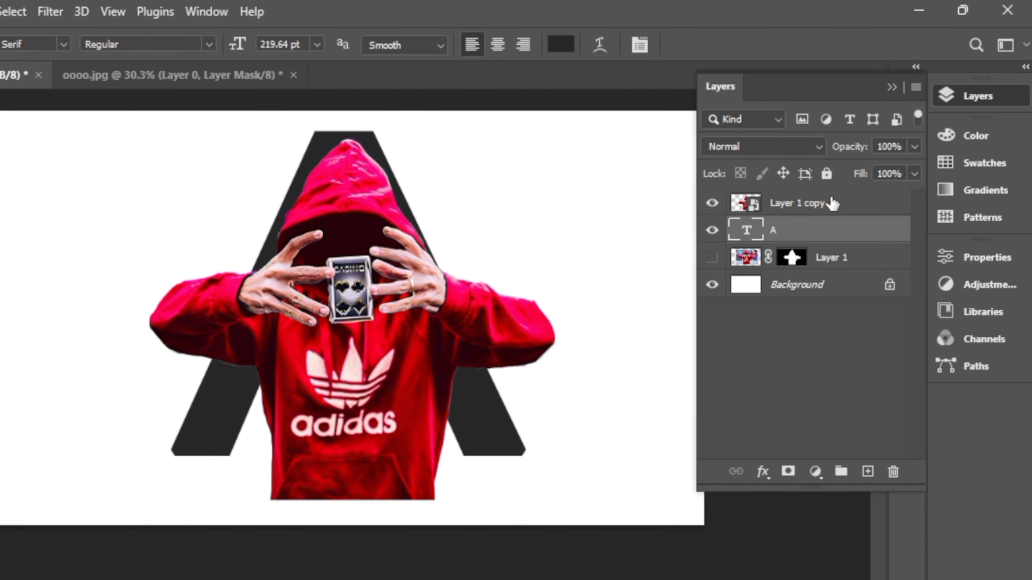
# - Enlarge the person on Layer 1 copy slightly to about 102.34%
pyautogui.click(806, 202)
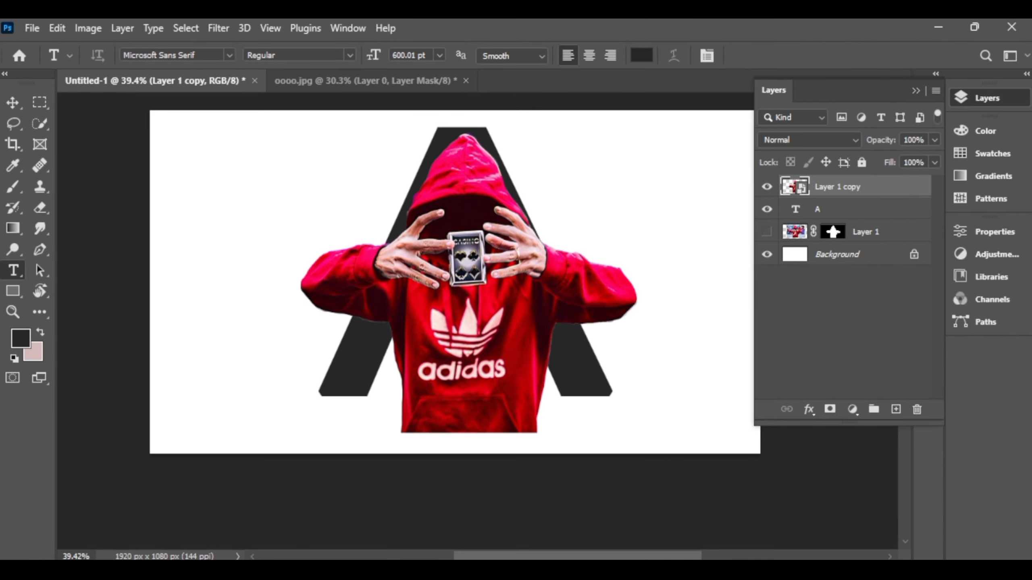
pyautogui.click(686, 570)
pyautogui.click(175, 232)
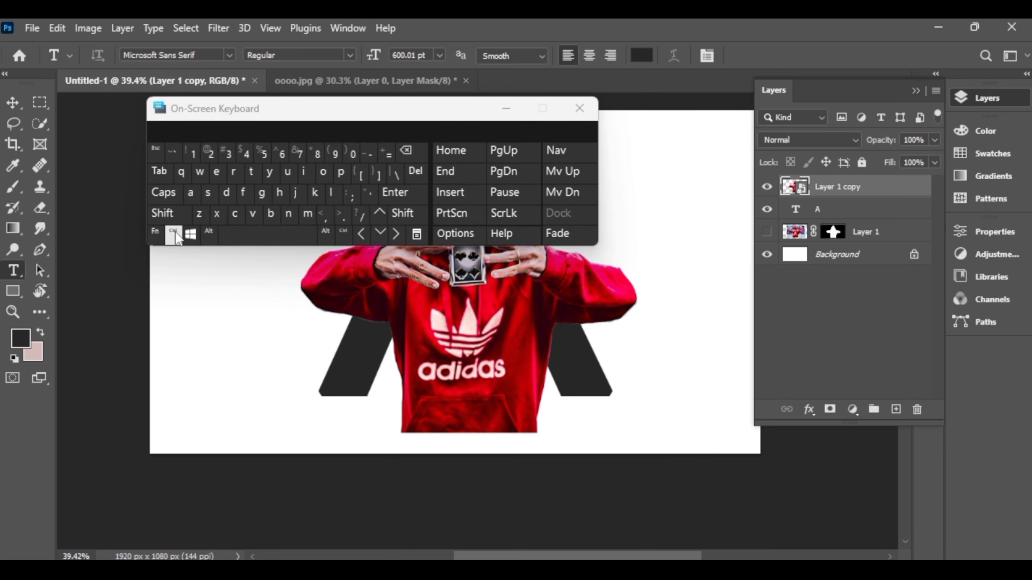
pyautogui.click(245, 171)
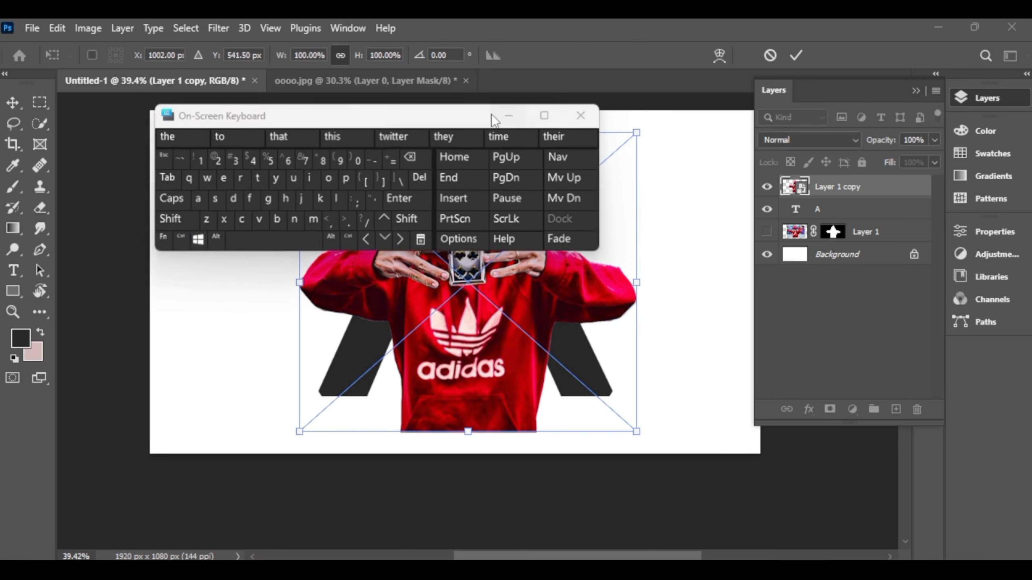
pyautogui.moveTo(304, 136); pyautogui.dragTo(292, 131)
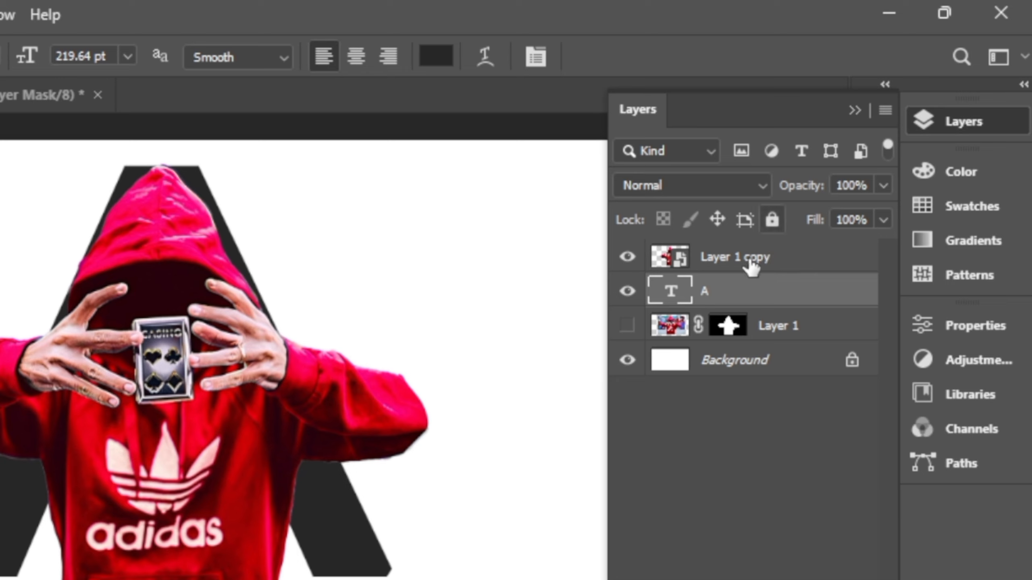
# - Lower the opacity of Layer 1 copy to 40% and keep that layer selected
pyautogui.click(749, 261)
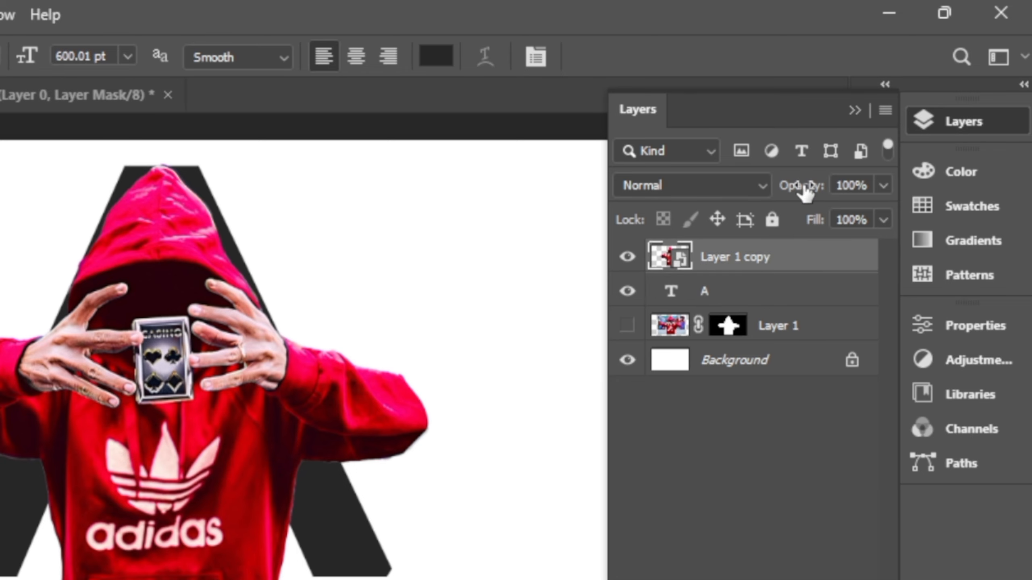
pyautogui.moveTo(739, 203); pyautogui.dragTo(731, 209)
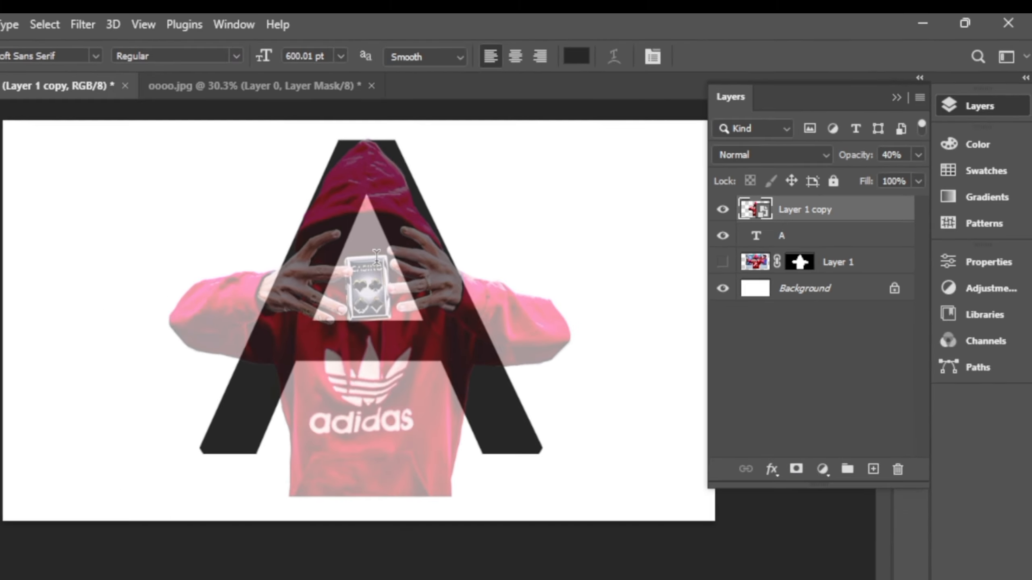
pyautogui.click(355, 319)
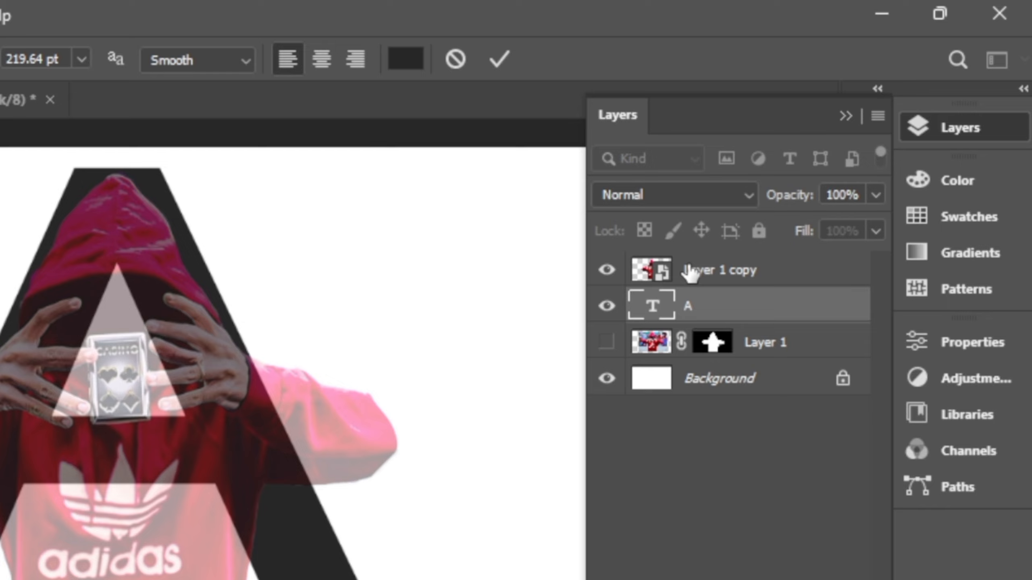
pyautogui.click(690, 270)
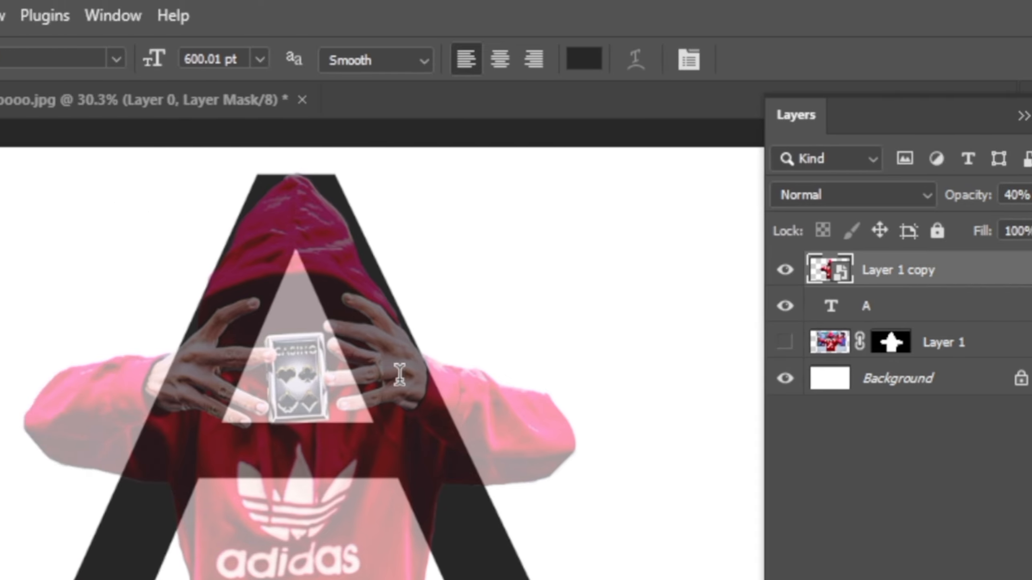
# - Rotate Layer 1 copy to about 3.45°, scale it to about 93.17%, and align the person over the letter A
pyautogui.press('v')
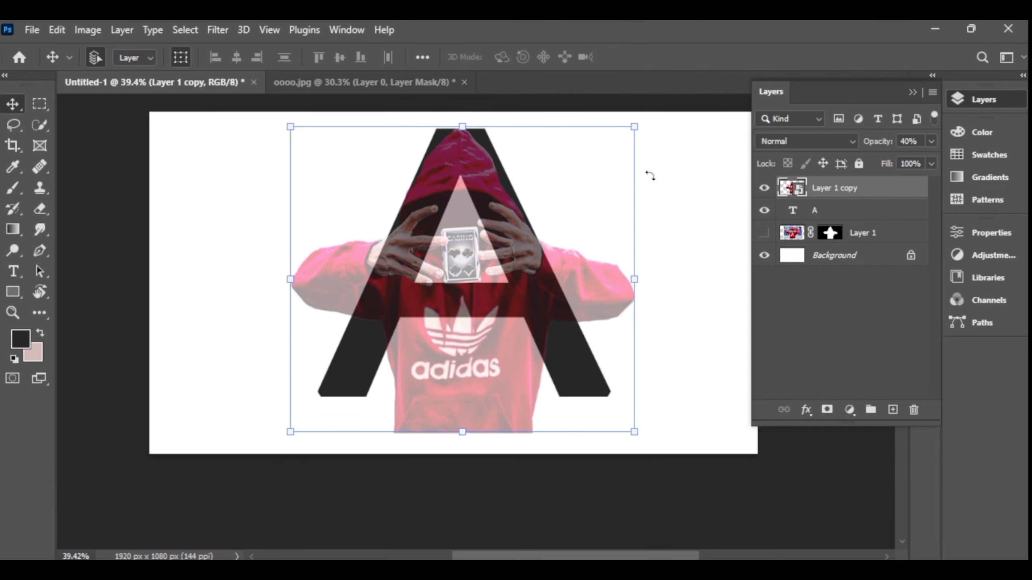
pyautogui.moveTo(650, 176); pyautogui.dragTo(652, 178)
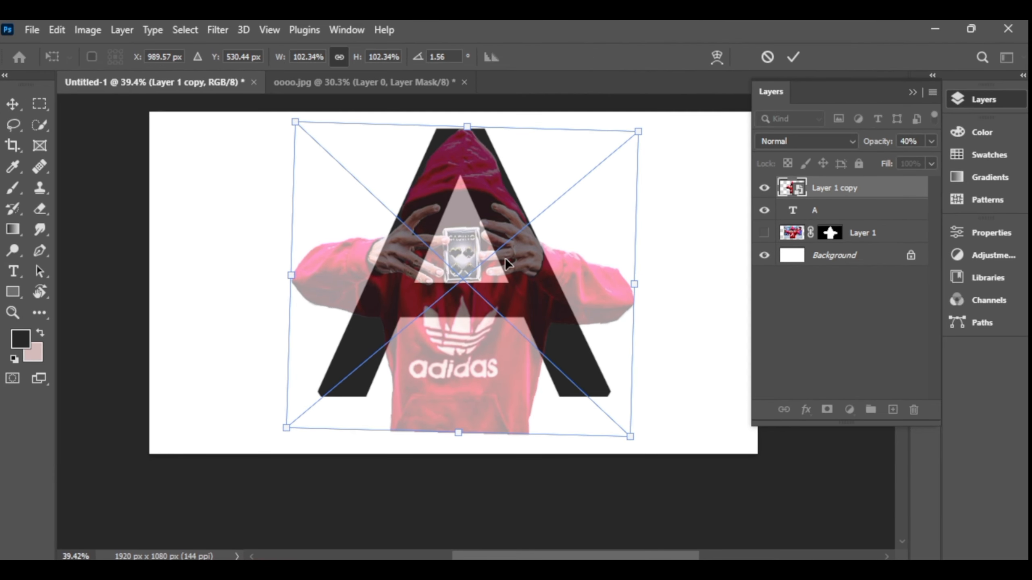
pyautogui.moveTo(527, 168); pyautogui.dragTo(524, 159)
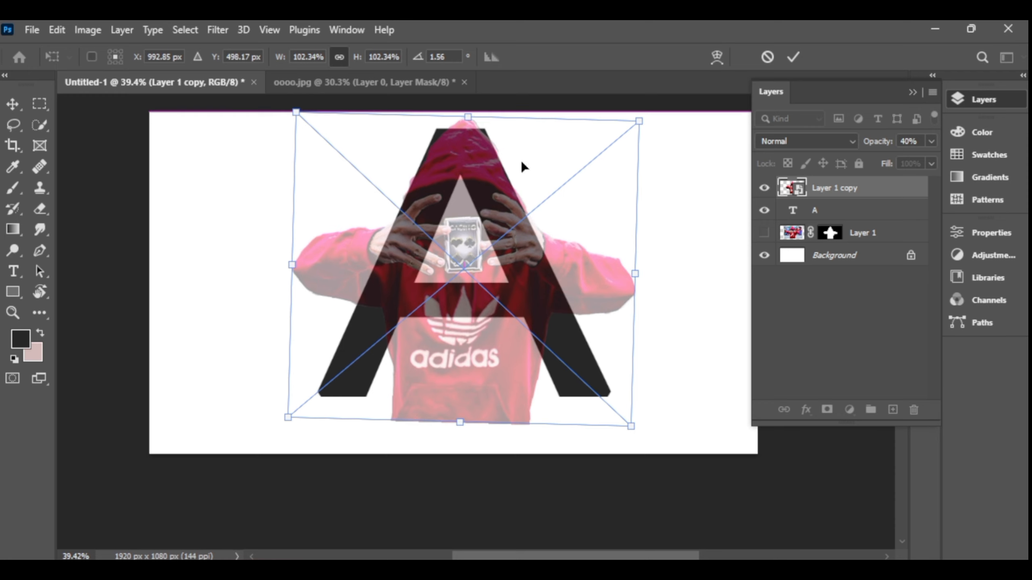
pyautogui.moveTo(667, 158); pyautogui.dragTo(668, 161)
pyautogui.moveTo(478, 206); pyautogui.dragTo(478, 209)
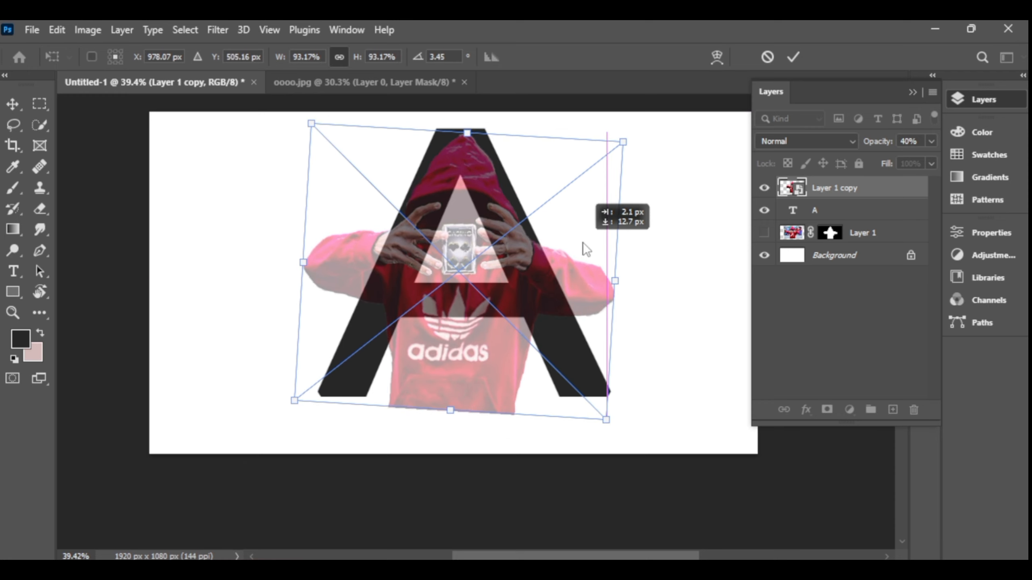
pyautogui.moveTo(583, 242); pyautogui.dragTo(583, 243)
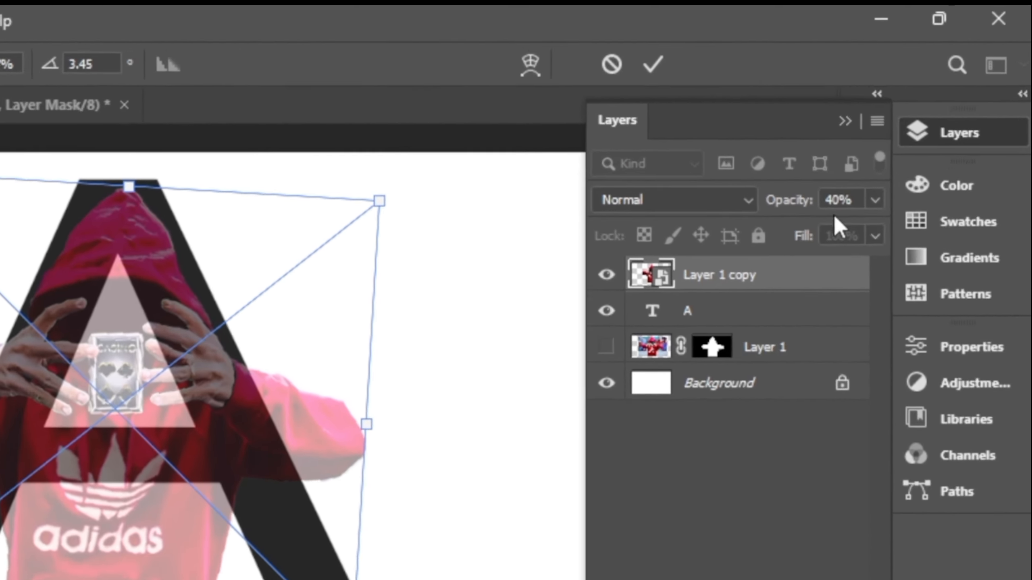
# - Restore the opacity of Layer 1 copy to 100% and apply the transform
pyautogui.moveTo(832, 172); pyautogui.dragTo(968, 190)
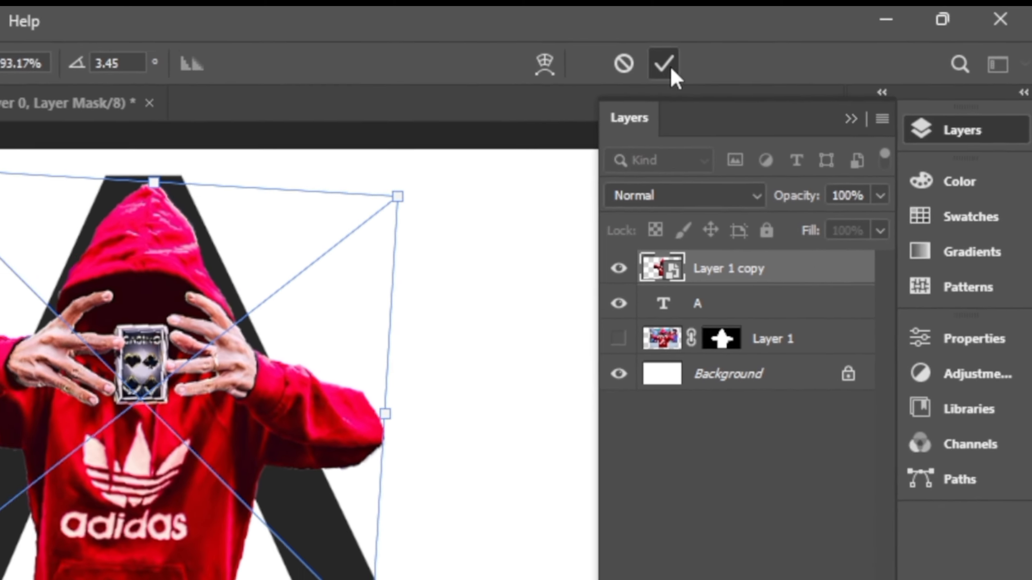
pyautogui.click(600, 66)
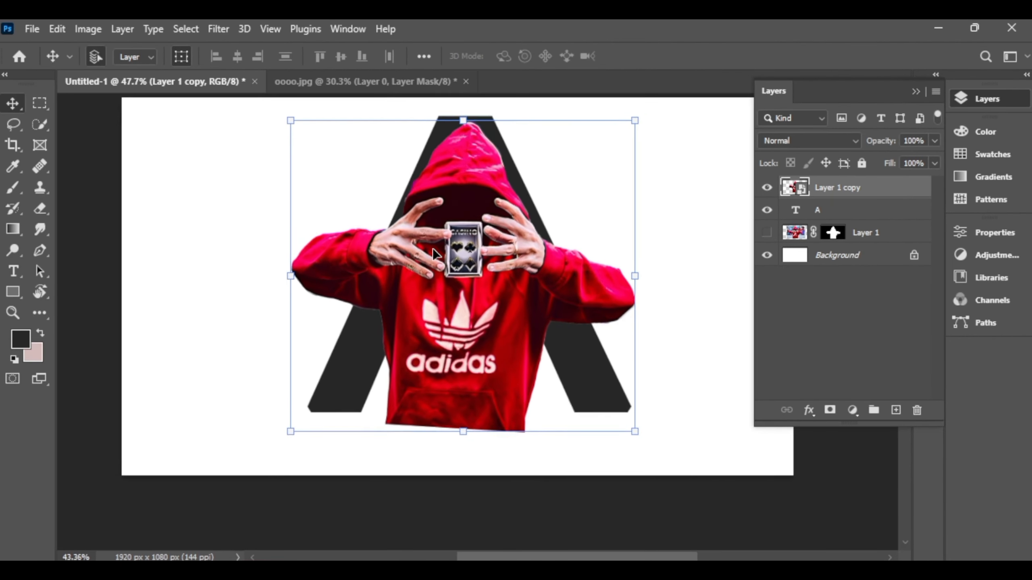
# - Select the pixels of the letter A layer and add a layer mask from that selection to Layer 1 copy
pyautogui.scroll(-2, 432, 248)
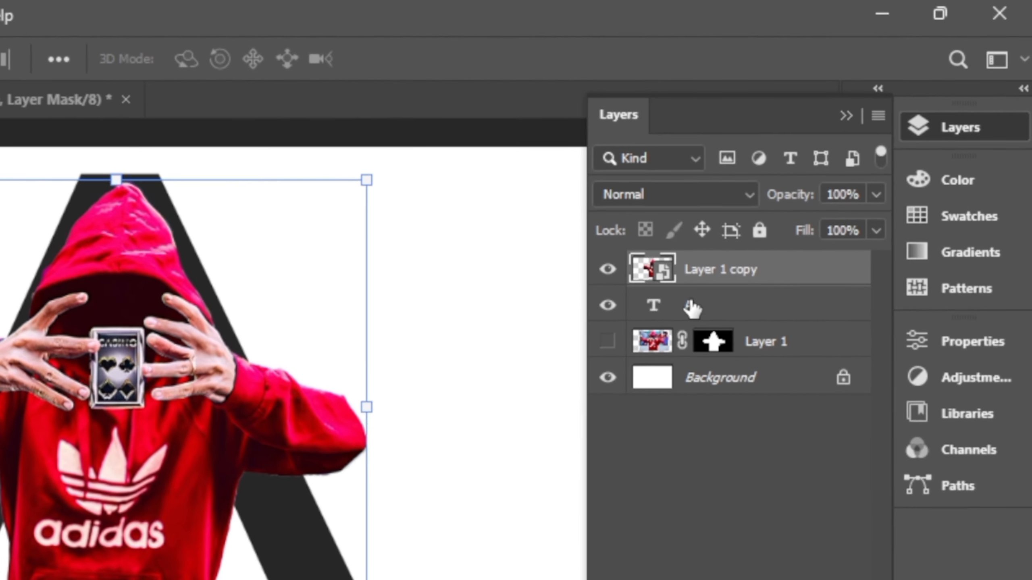
pyautogui.click(795, 211)
pyautogui.rightClick(657, 309)
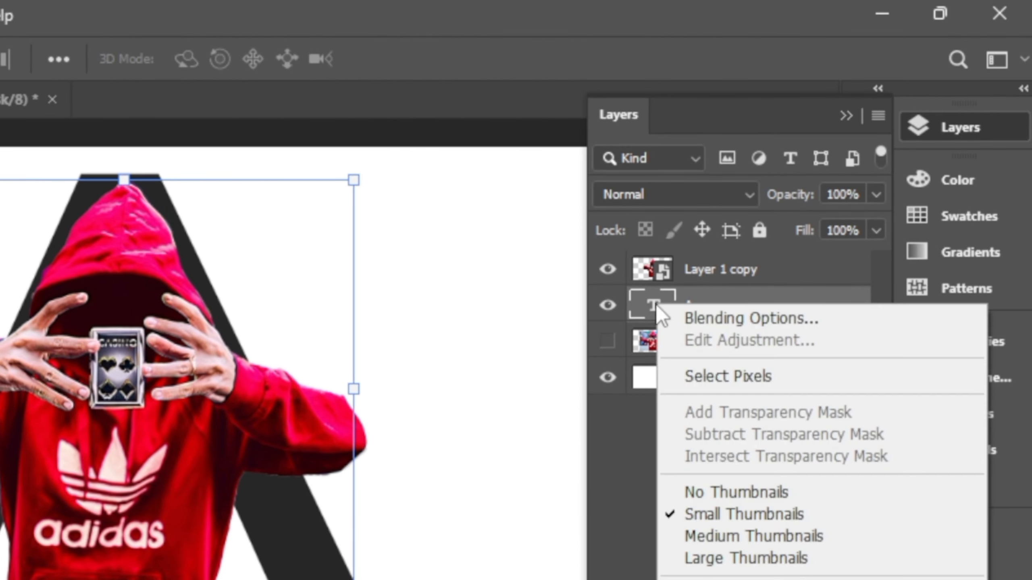
pyautogui.click(695, 377)
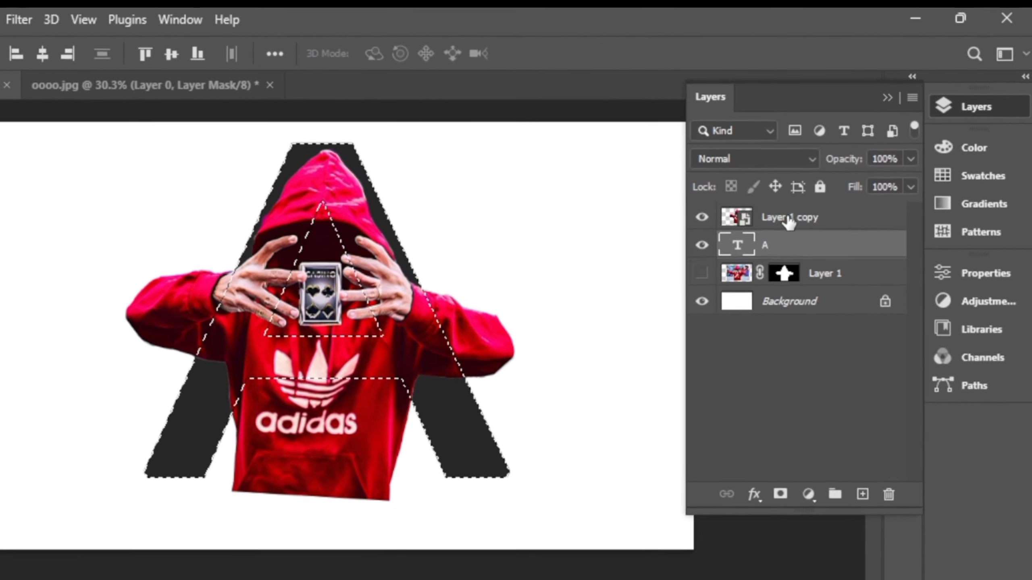
pyautogui.click(820, 199)
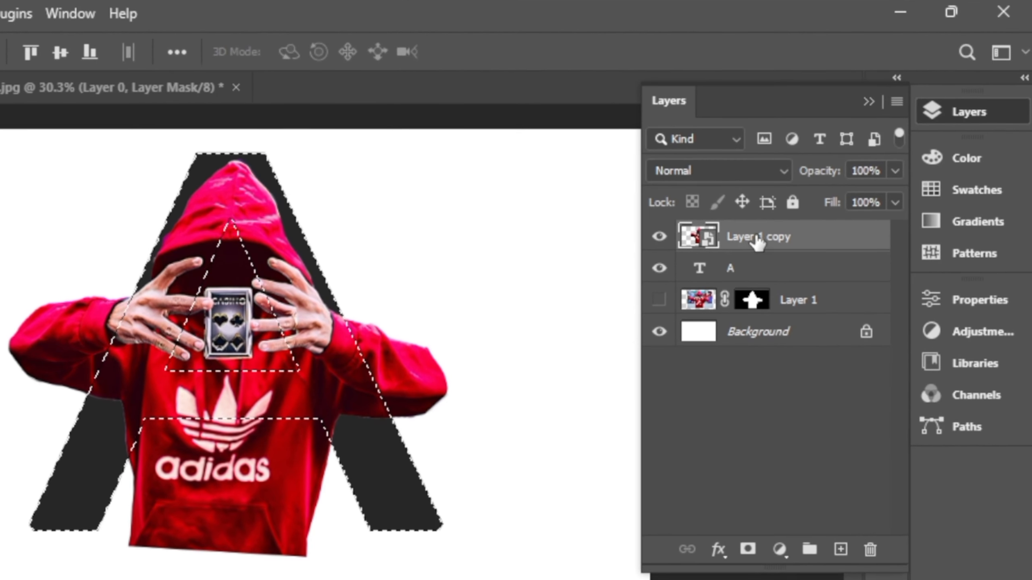
pyautogui.click(748, 549)
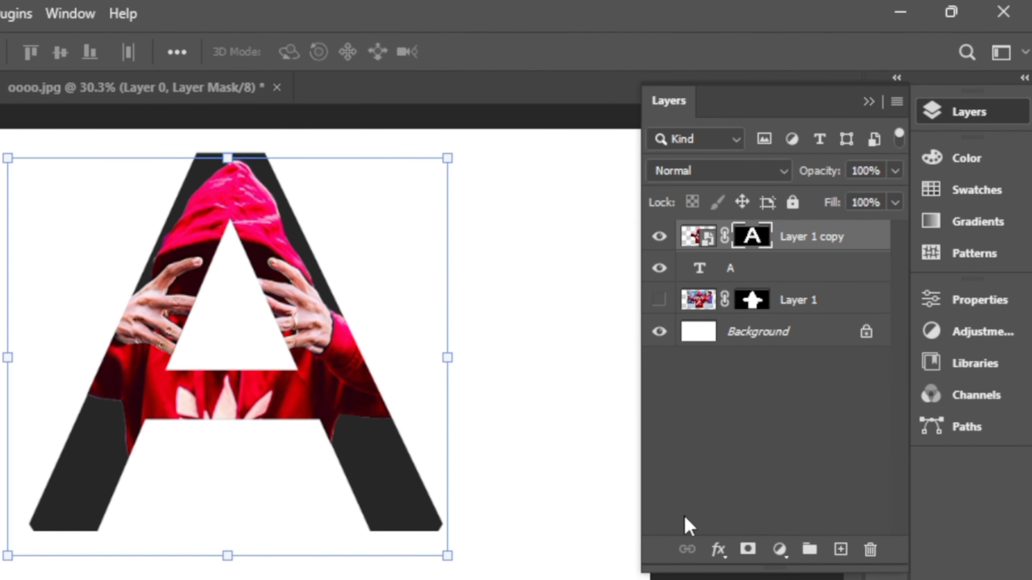
# - Select the pixels of Layer 1 copy's image and make its layer mask the active target
pyautogui.click(706, 240)
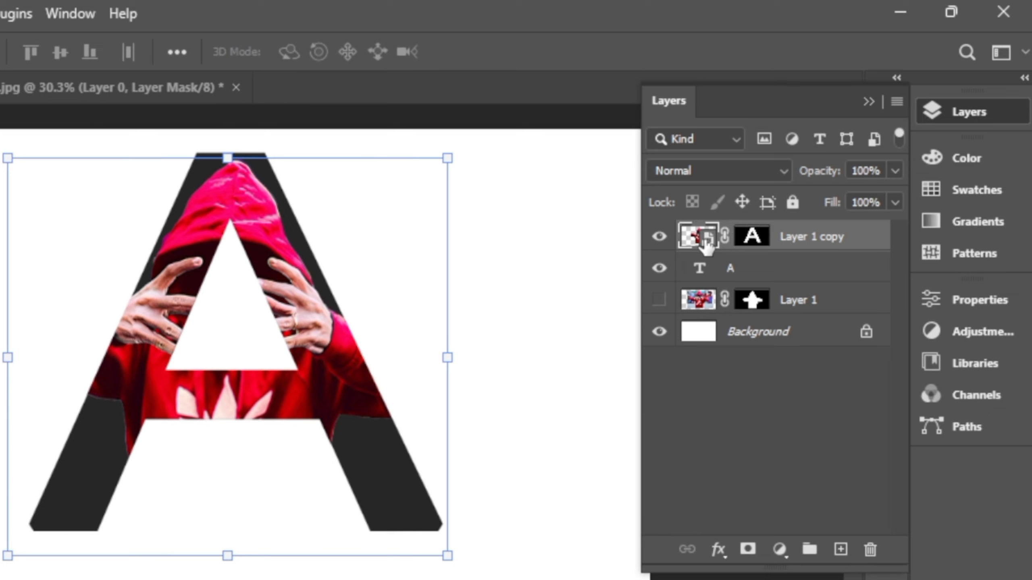
pyautogui.rightClick(706, 241)
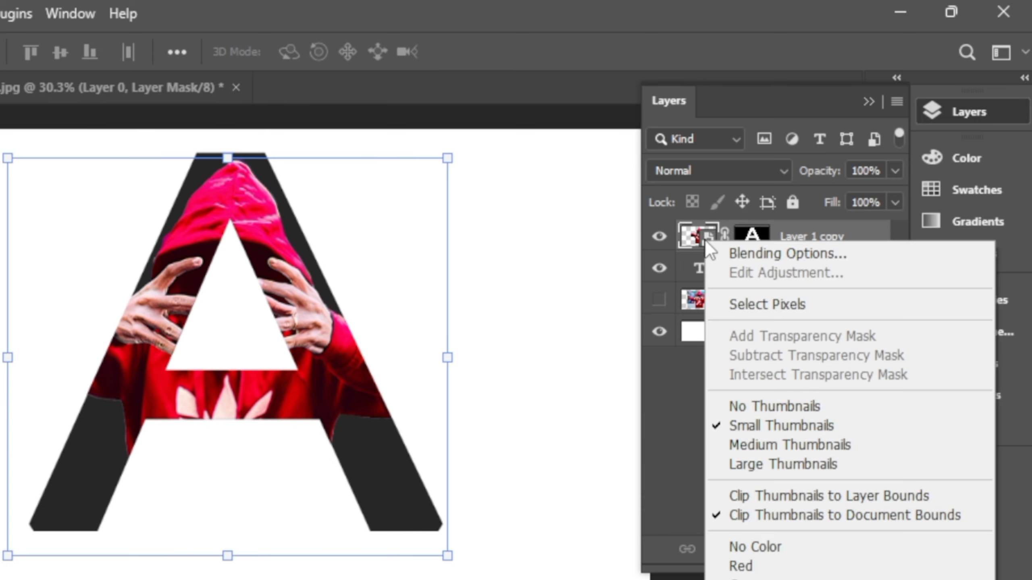
pyautogui.click(741, 308)
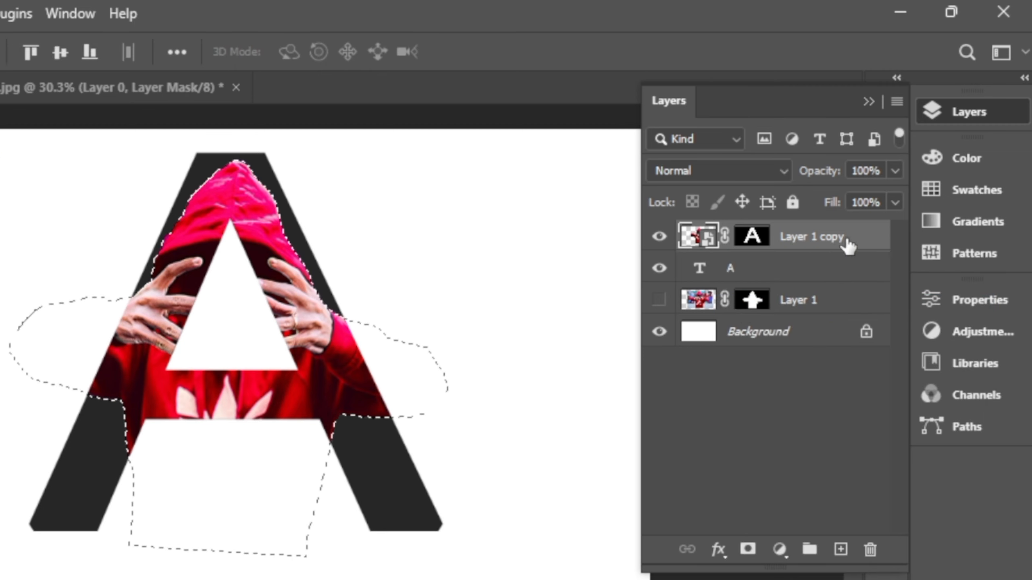
pyautogui.click(767, 243)
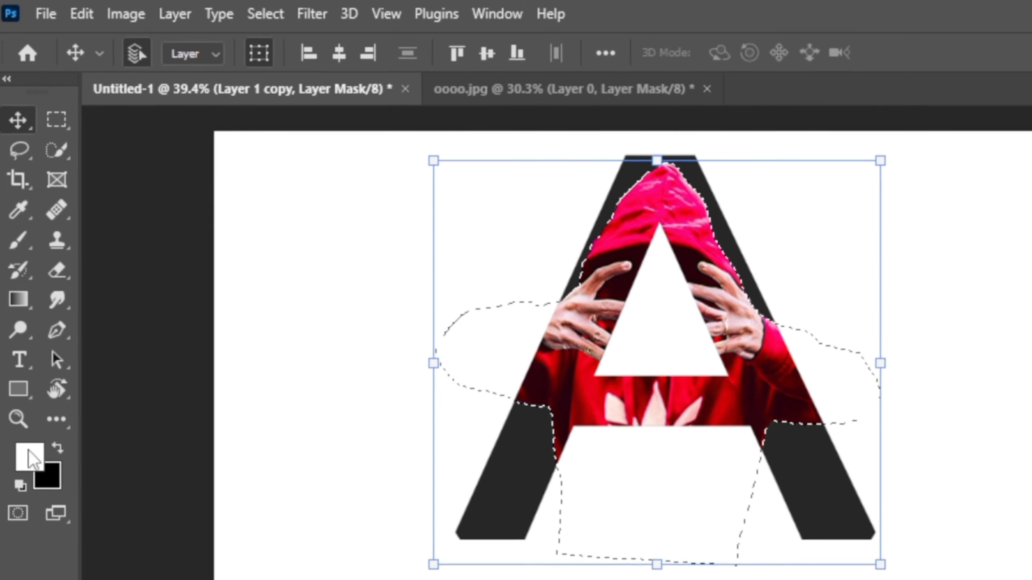
# - Set up the Brush tool with the Hard Round preset at 91 px size and 65% hardness
pyautogui.click(19, 267)
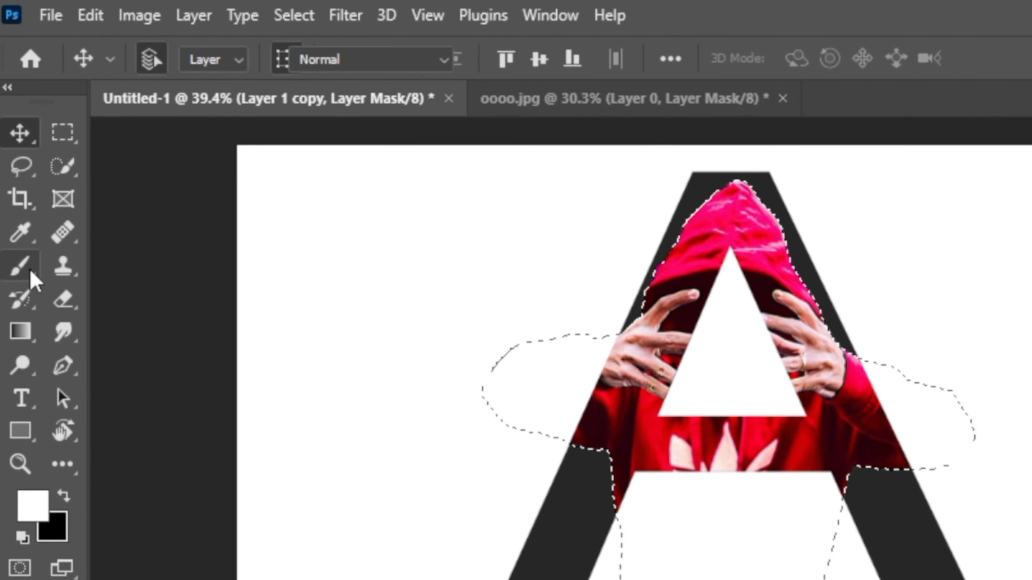
pyautogui.click(178, 60)
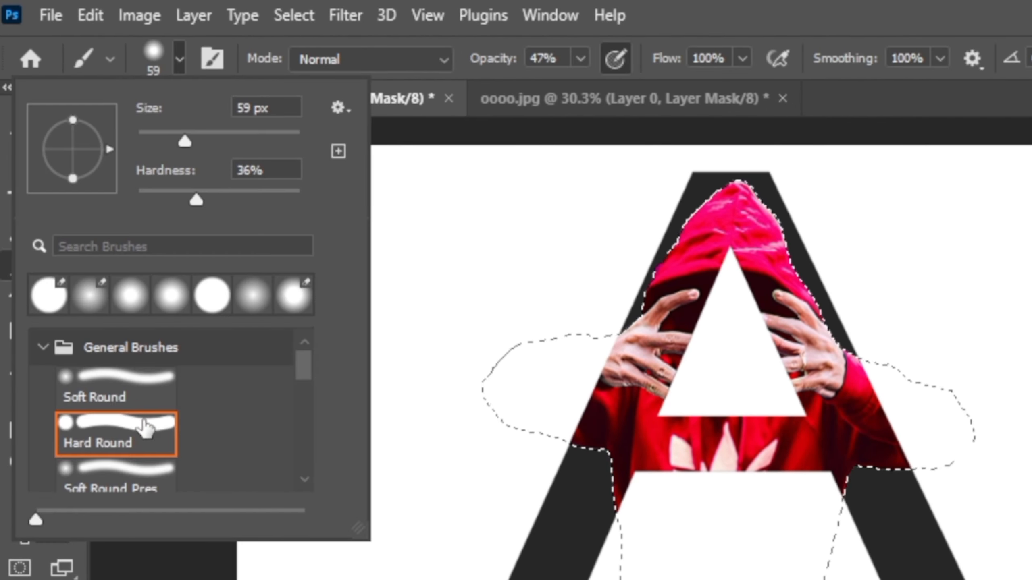
pyautogui.doubleClick(138, 428)
pyautogui.click(179, 60)
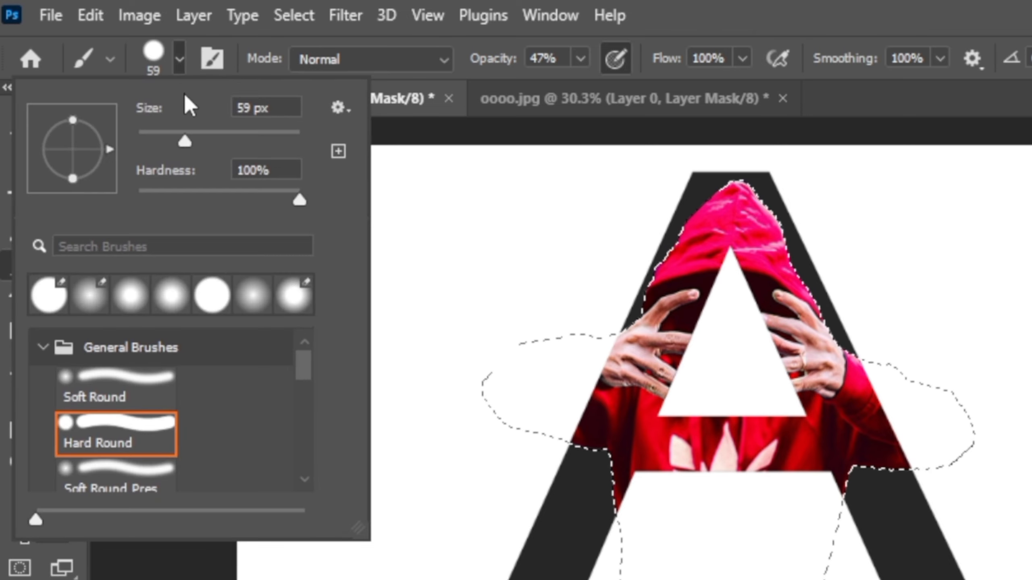
pyautogui.click(211, 142)
pyautogui.moveTo(299, 199); pyautogui.dragTo(241, 200)
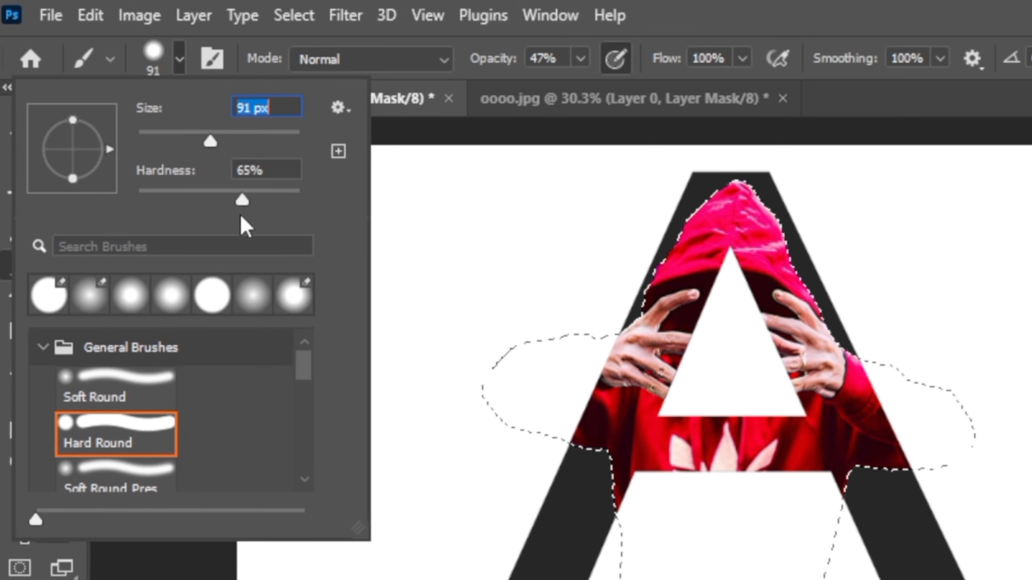
# - Paint white on the mask to reveal the person's left-side sleeve, using a 136 px brush at 100% hardness
pyautogui.click(528, 386)
pyautogui.moveTo(528, 387); pyautogui.dragTo(499, 402)
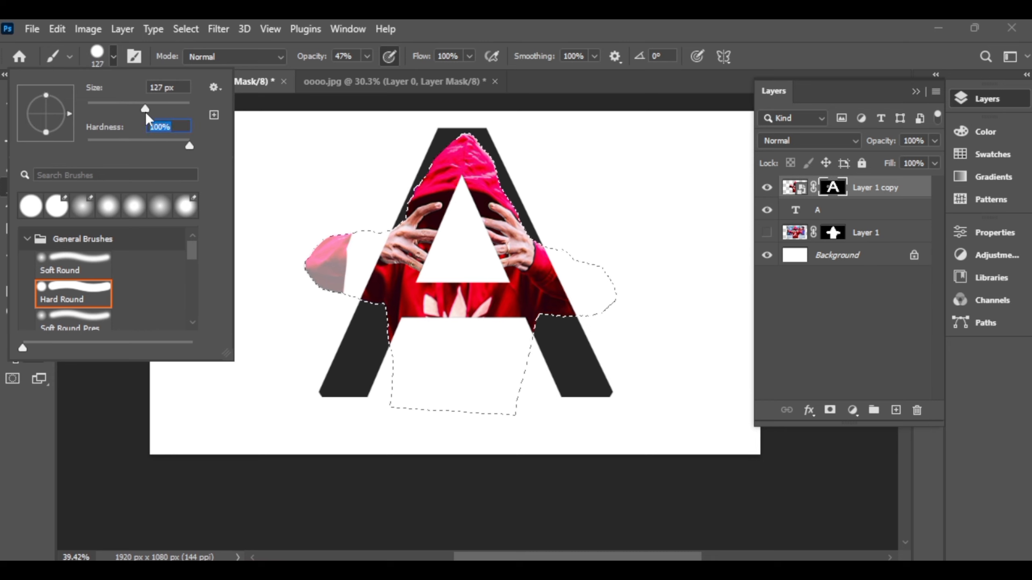
pyautogui.moveTo(145, 109); pyautogui.dragTo(151, 109)
pyautogui.moveTo(361, 244); pyautogui.dragTo(343, 292)
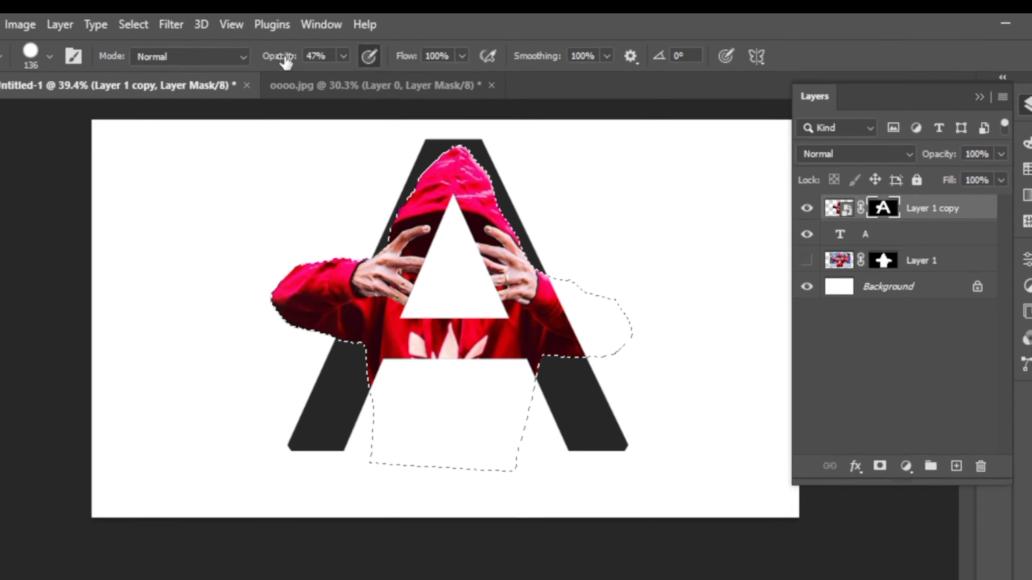
# - Set the brush opacity to 100% and paint white on the mask to reveal the right-side sleeve
pyautogui.moveTo(323, 62); pyautogui.dragTo(571, 93)
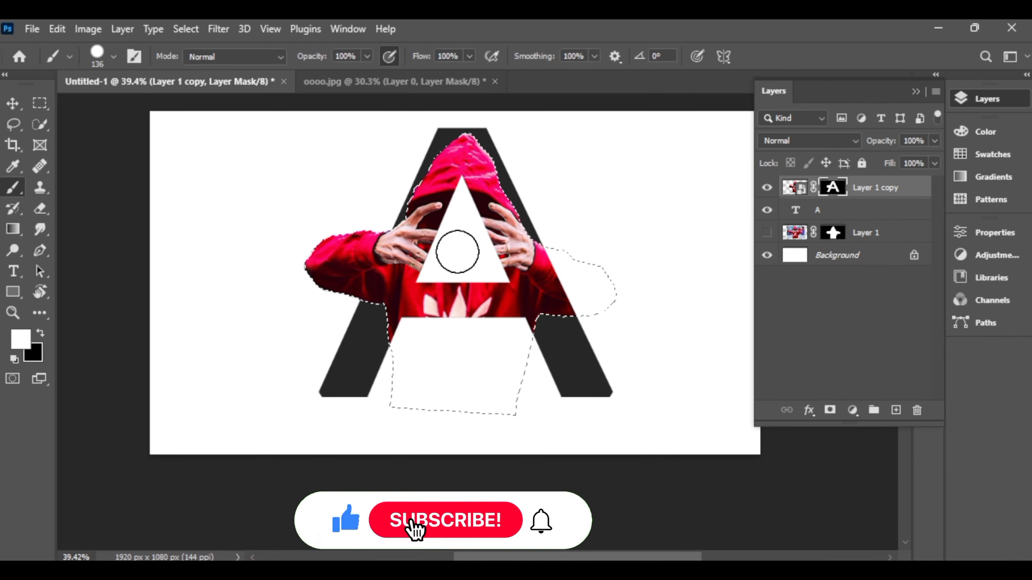
pyautogui.moveTo(457, 252)
pyautogui.mouseDown()
pyautogui.moveTo(569, 292)
pyautogui.moveTo(610, 272)
pyautogui.moveTo(541, 348)
pyautogui.mouseUp()
pyautogui.moveTo(360, 237)
pyautogui.mouseDown()
pyautogui.moveTo(358, 284)
pyautogui.moveTo(504, 229)
pyautogui.mouseUp()
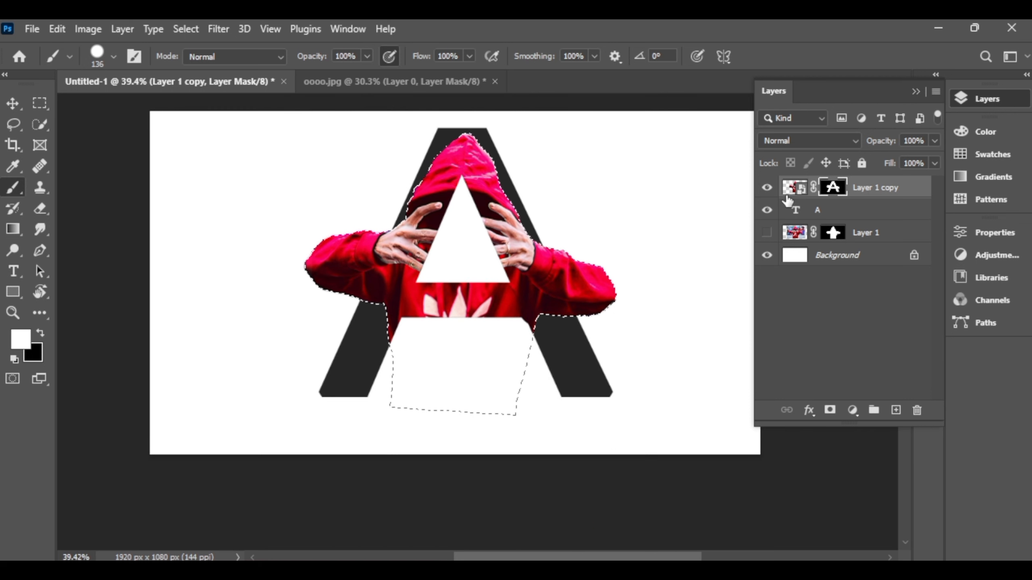
# - Select the pixels of the letter A layer and invert the selection
pyautogui.scroll(4, 454, 254)
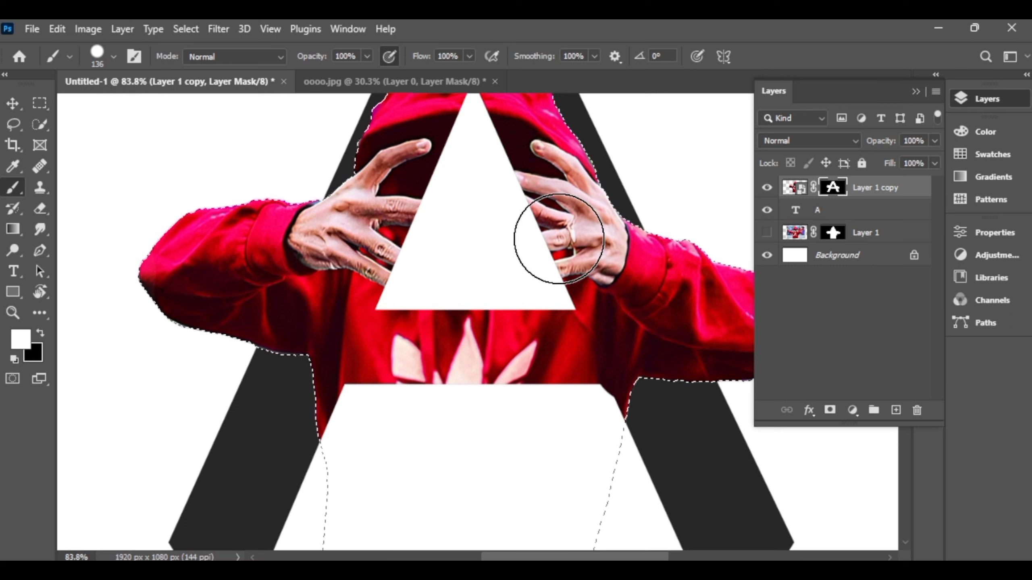
pyautogui.click(13, 103)
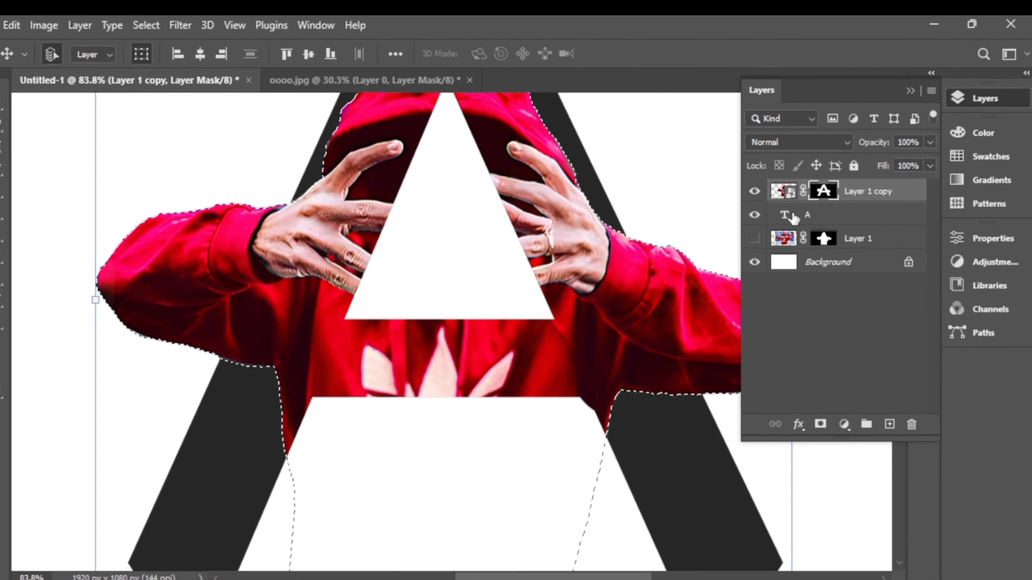
pyautogui.click(798, 213)
pyautogui.rightClick(749, 236)
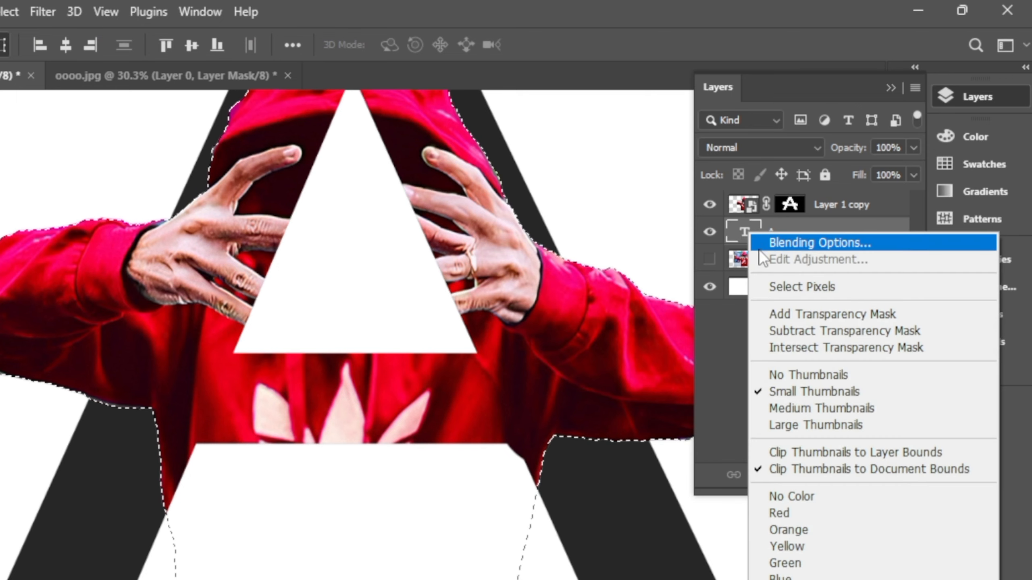
pyautogui.click(780, 289)
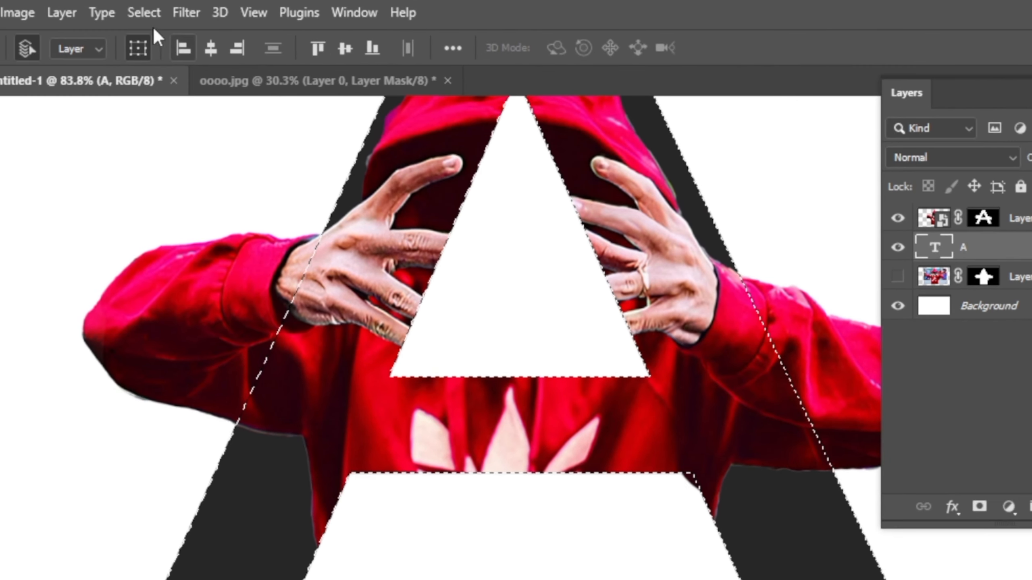
pyautogui.click(143, 12)
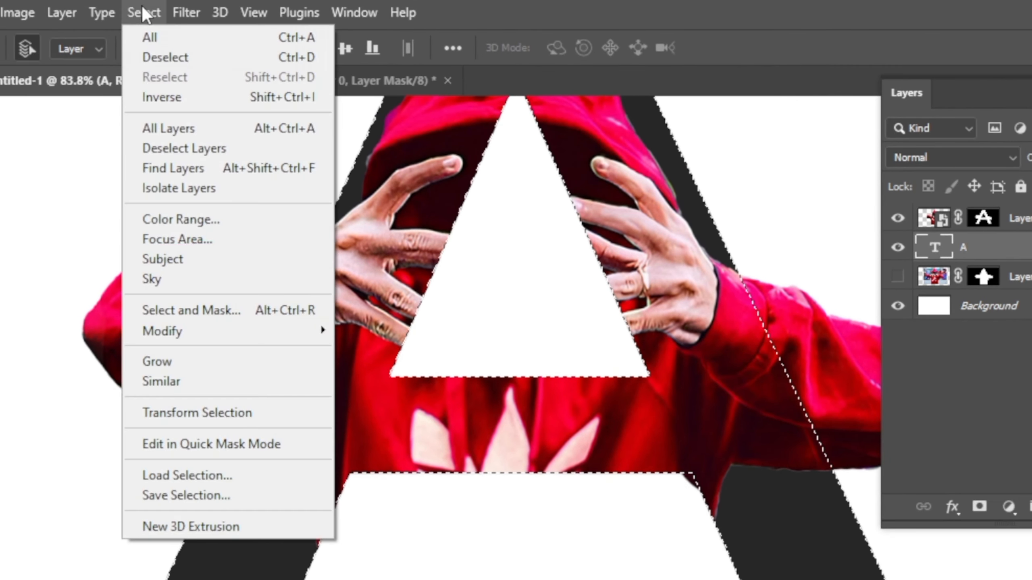
pyautogui.click(175, 100)
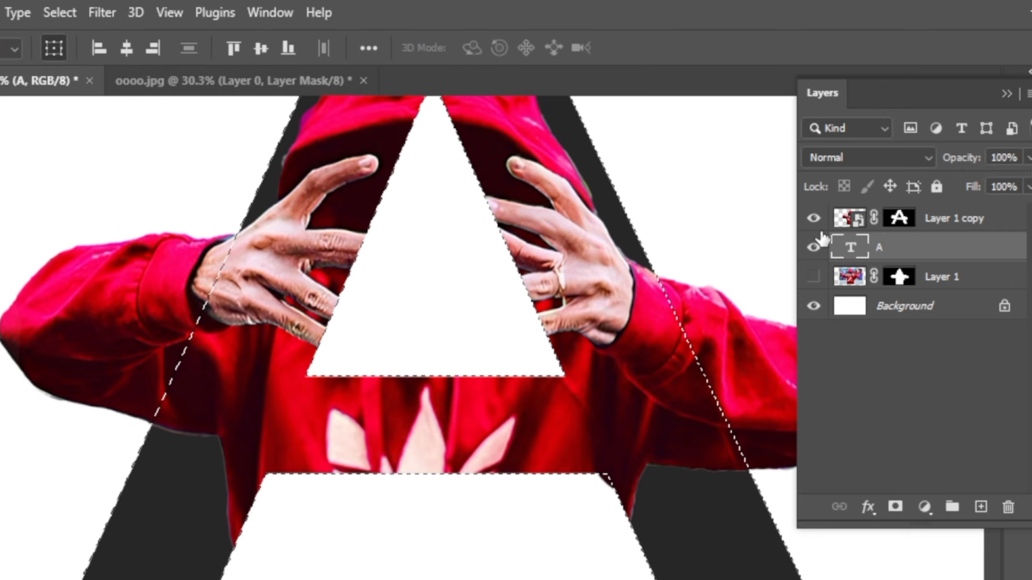
# - Activate the mask of Layer 1 copy and reveal the left hand's index fingertip with a 37 px brush
pyautogui.click(990, 221)
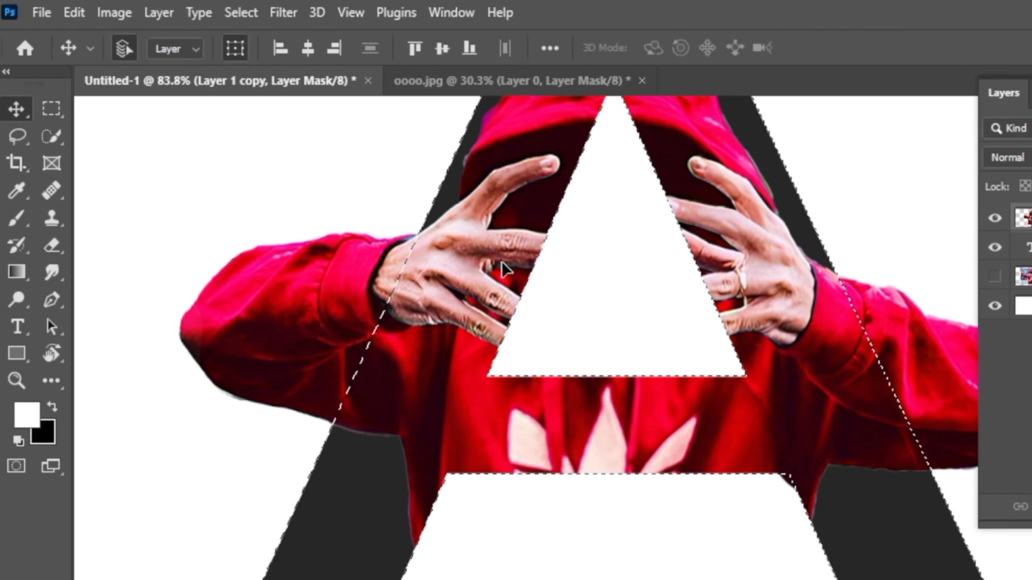
pyautogui.scroll(2, 503, 270)
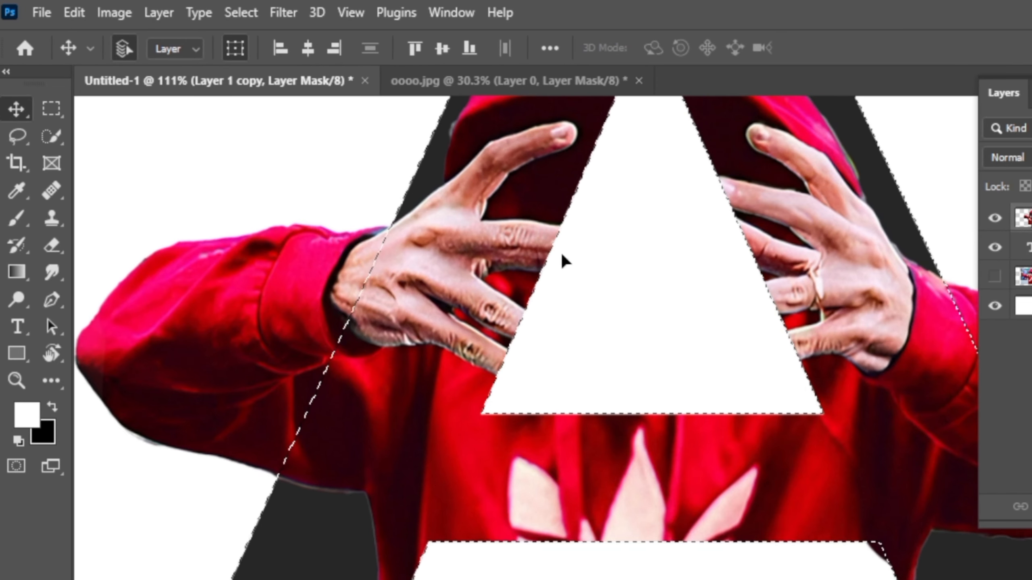
pyautogui.click(16, 223)
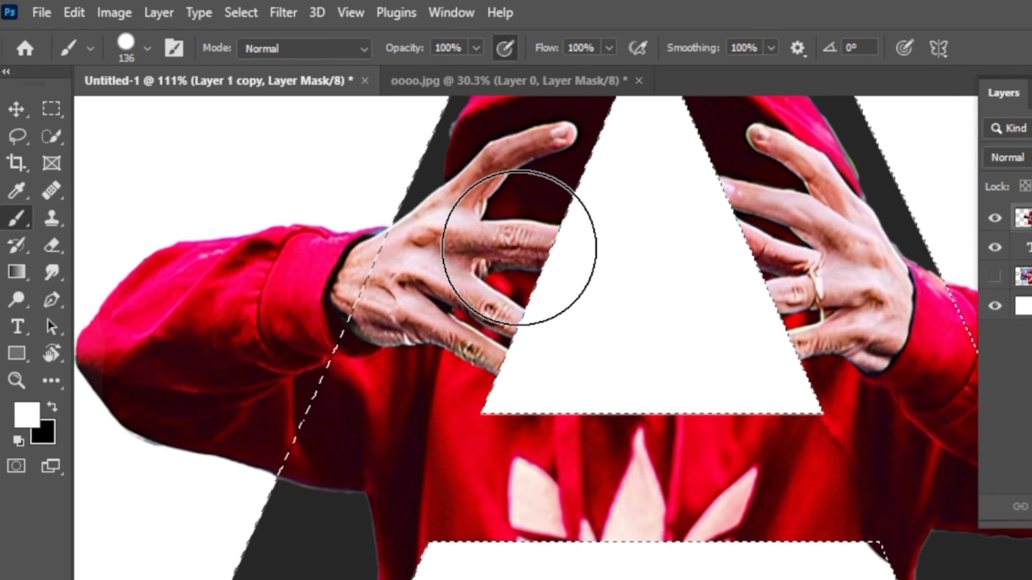
pyautogui.click(90, 48)
pyautogui.click(147, 47)
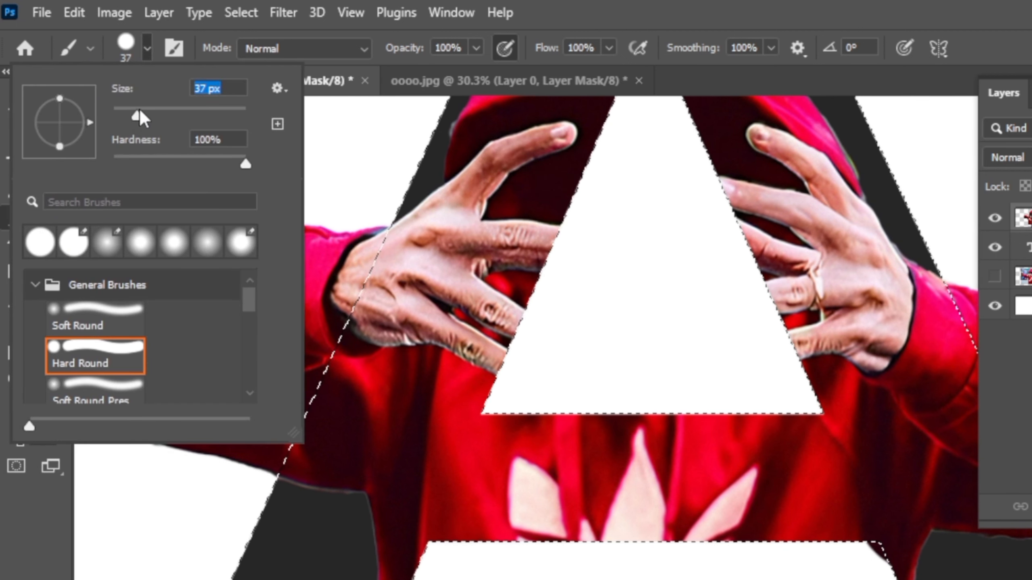
pyautogui.click(147, 49)
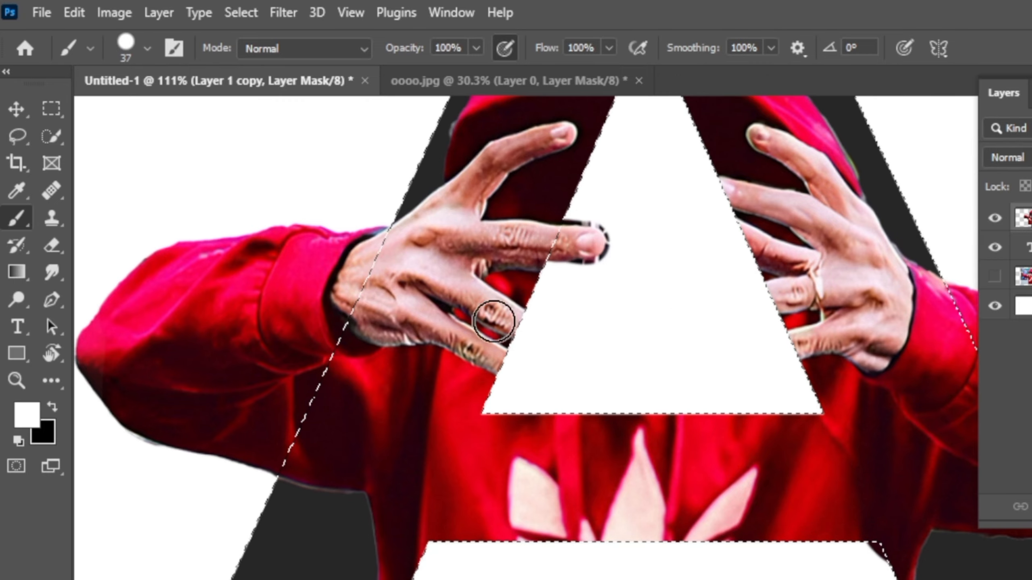
# - Reduce the brush to 26 px and reveal the left hand's two lower fingertips inside the letter's triangular opening
pyautogui.keyDown('alt'); pyautogui.scroll(5, 522, 339); pyautogui.keyUp('alt')
pyautogui.click(147, 49)
pyautogui.moveTo(138, 115); pyautogui.dragTo(129, 115)
pyautogui.click(146, 50)
pyautogui.moveTo(516, 303)
pyautogui.mouseDown()
pyautogui.moveTo(571, 330)
pyautogui.moveTo(543, 347)
pyautogui.moveTo(520, 337)
pyautogui.mouseUp()
pyautogui.moveTo(487, 396); pyautogui.dragTo(544, 411)
# - Paint white on the mask to reveal the right hand's four fingertips inside the letter's triangular opening
pyautogui.scroll(-5, 745, 233)
pyautogui.scroll(5, 837, 130)
pyautogui.click(829, 130)
pyautogui.moveTo(852, 211)
pyautogui.mouseDown()
pyautogui.moveTo(836, 193)
pyautogui.moveTo(891, 242)
pyautogui.mouseUp()
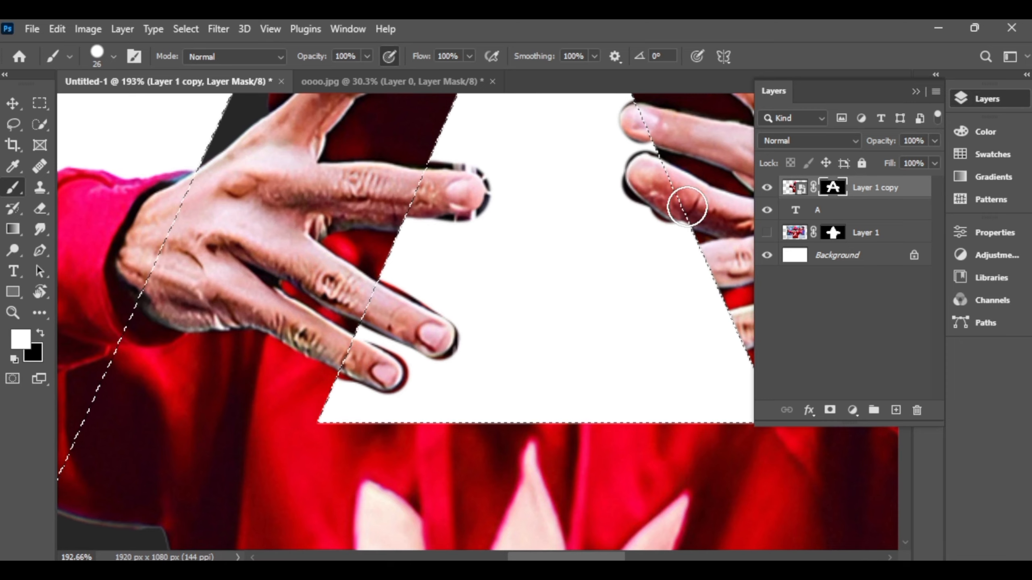
pyautogui.moveTo(686, 207)
pyautogui.mouseDown()
pyautogui.moveTo(698, 253)
pyautogui.moveTo(615, 249)
pyautogui.mouseUp()
pyautogui.scroll(-2, 615, 249)
pyautogui.moveTo(634, 305); pyautogui.dragTo(648, 318)
# - Hide the Layers panel and reduce the brush to 10 px for refining the fingertip edges
pyautogui.press('F7')
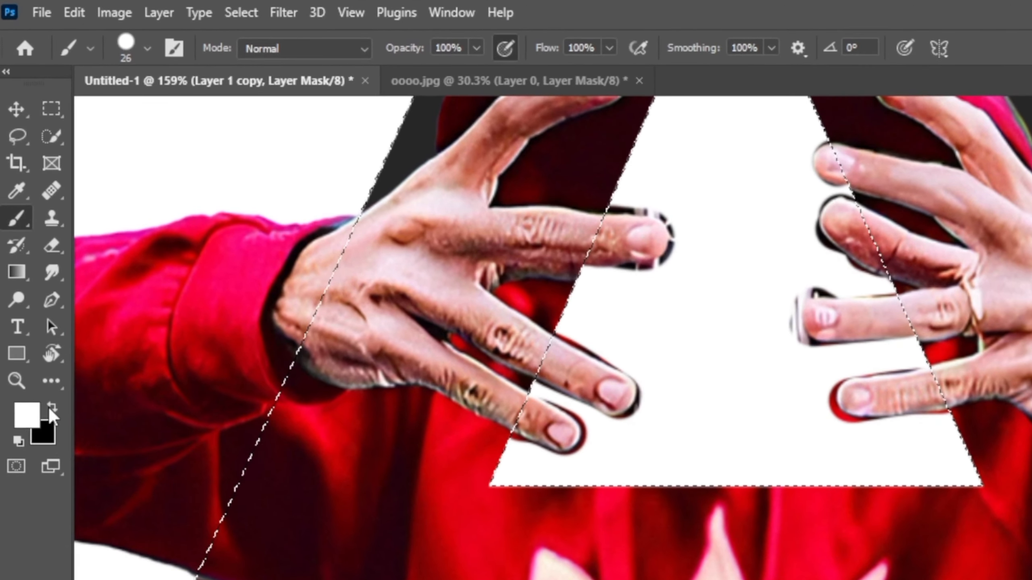
pyautogui.press('x')
pyautogui.scroll(2, 484, 268)
pyautogui.scroll(2, 540, 248)
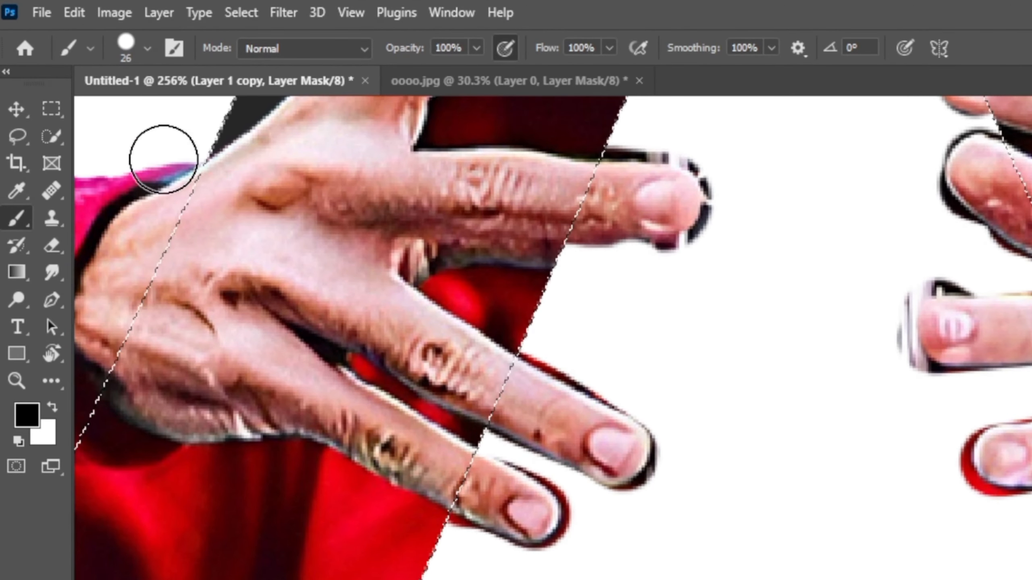
pyautogui.click(148, 48)
pyautogui.moveTo(41, 100); pyautogui.dragTo(34, 100)
pyautogui.click(148, 48)
pyautogui.press('x')
pyautogui.moveTo(625, 230); pyautogui.dragTo(635, 230)
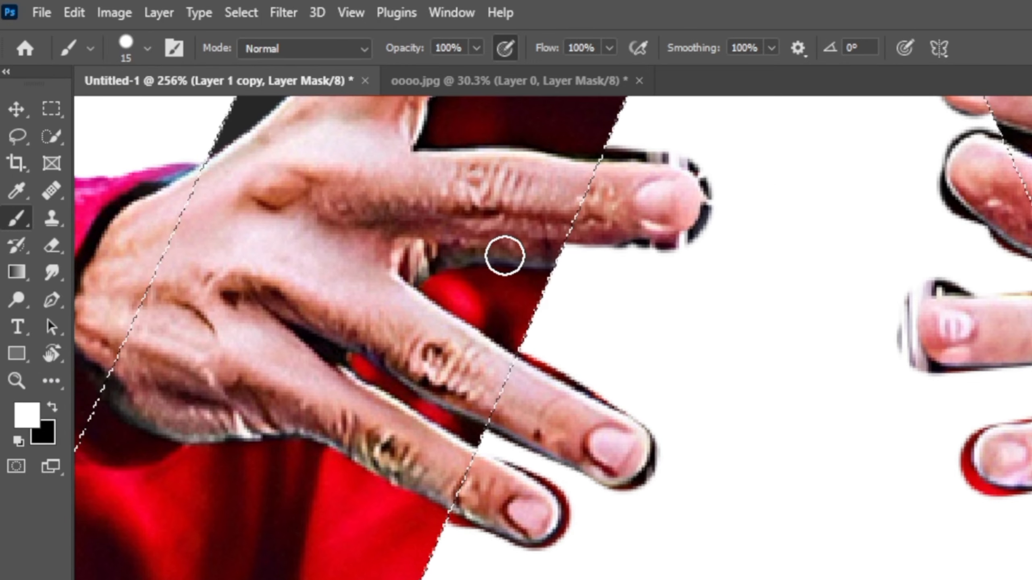
pyautogui.press('[')
# - Paint black on the mask around the left hand's three revealed fingertips to trim their dark fringe
pyautogui.scroll(4, 278, 175)
pyautogui.press('x')
pyautogui.scroll(1, 742, 179)
pyautogui.scroll(-7, 741, 179)
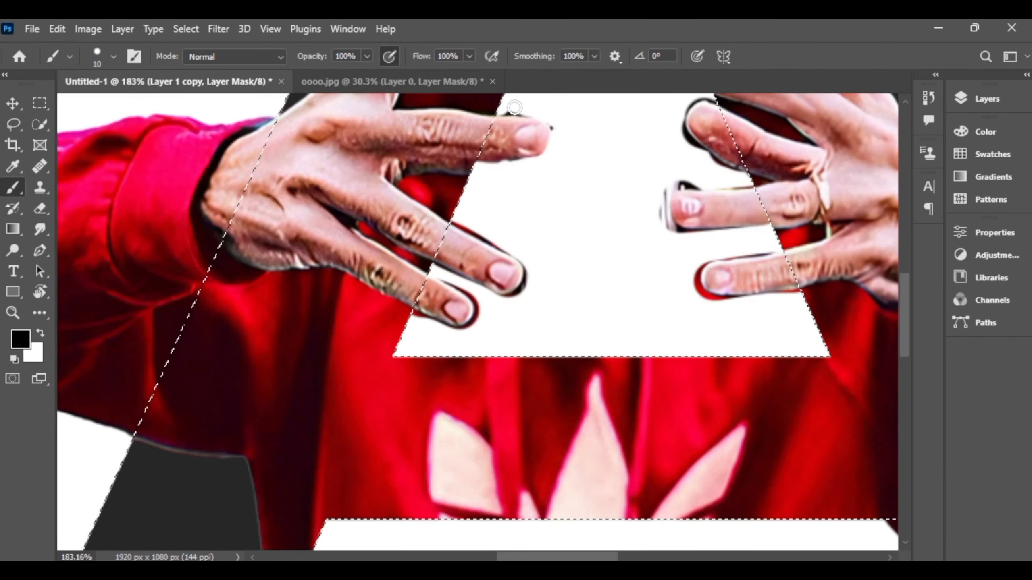
pyautogui.moveTo(514, 108)
pyautogui.mouseDown()
pyautogui.moveTo(563, 173)
pyautogui.moveTo(518, 167)
pyautogui.moveTo(544, 117)
pyautogui.mouseUp()
pyautogui.press('x')
pyautogui.scroll(2, 518, 162)
pyautogui.scroll(2, 509, 187)
pyautogui.press('x')
pyautogui.moveTo(467, 173); pyautogui.dragTo(557, 171)
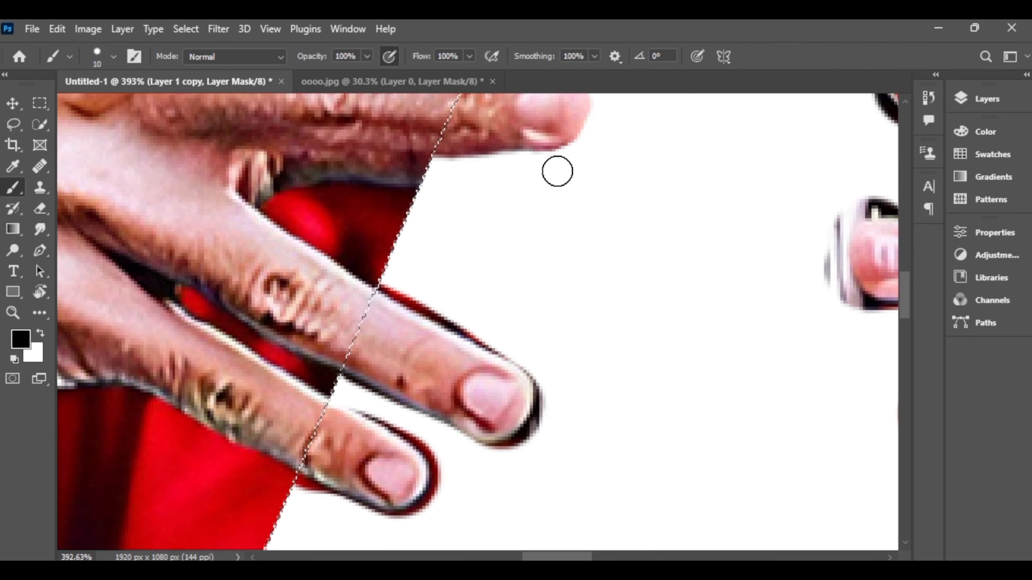
pyautogui.scroll(-3, 557, 171)
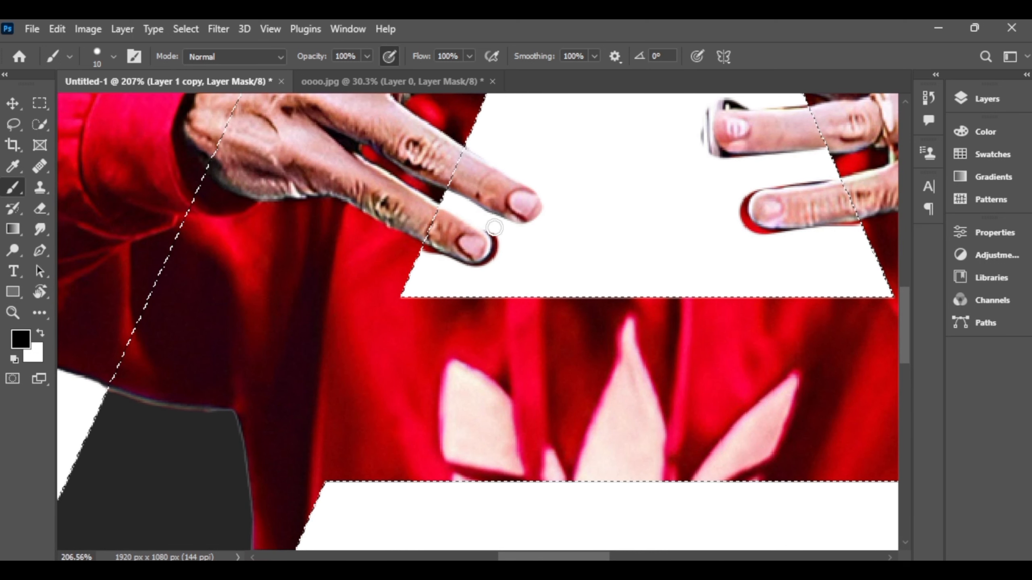
pyautogui.moveTo(494, 227)
pyautogui.mouseDown()
pyautogui.moveTo(449, 276)
pyautogui.moveTo(465, 276)
pyautogui.mouseUp()
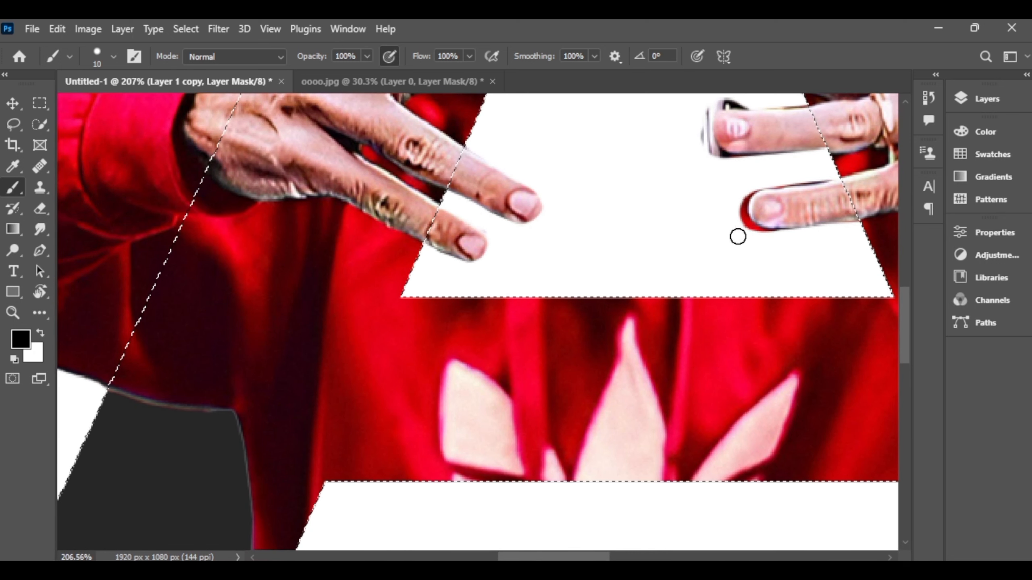
# - Clean the mask edges around the right hand's two lower fingertips, alternating black and white paint
pyautogui.moveTo(783, 181)
pyautogui.mouseDown()
pyautogui.moveTo(721, 186)
pyautogui.moveTo(683, 155)
pyautogui.moveTo(710, 171)
pyautogui.moveTo(749, 101)
pyautogui.mouseUp()
pyautogui.click(40, 333)
pyautogui.click(40, 334)
pyautogui.scroll(-4, 767, 106)
pyautogui.moveTo(905, 313); pyautogui.dragTo(905, 283)
pyautogui.scroll(5, 699, 244)
pyautogui.click(41, 333)
pyautogui.moveTo(798, 280); pyautogui.dragTo(853, 276)
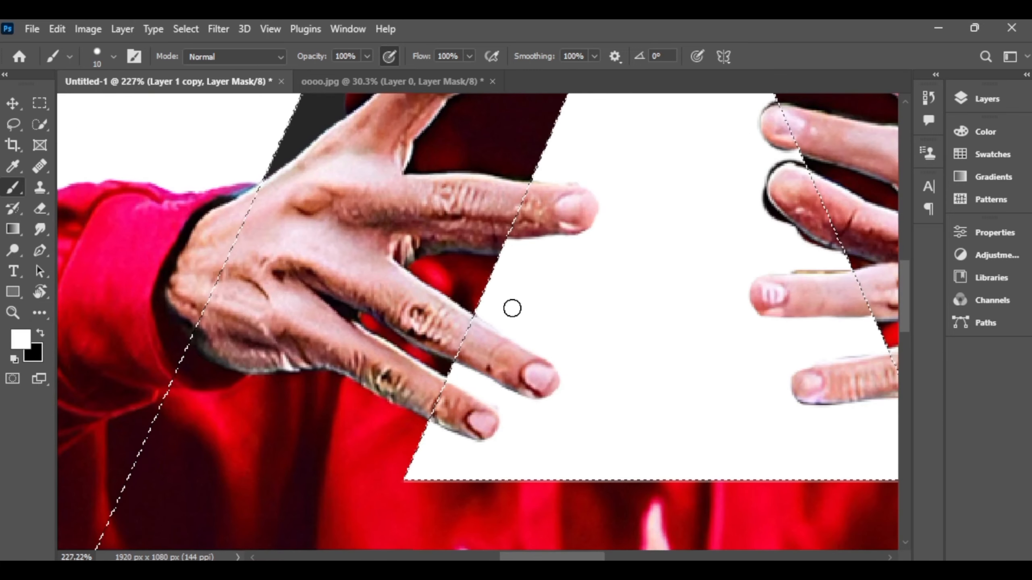
# - Paint black on the mask to trim the fringe around the right hand's upper fingertips
pyautogui.click(41, 333)
pyautogui.moveTo(784, 262); pyautogui.dragTo(871, 265)
pyautogui.moveTo(784, 158); pyautogui.dragTo(767, 104)
pyautogui.press('x')
pyautogui.scroll(-6, 721, 148)
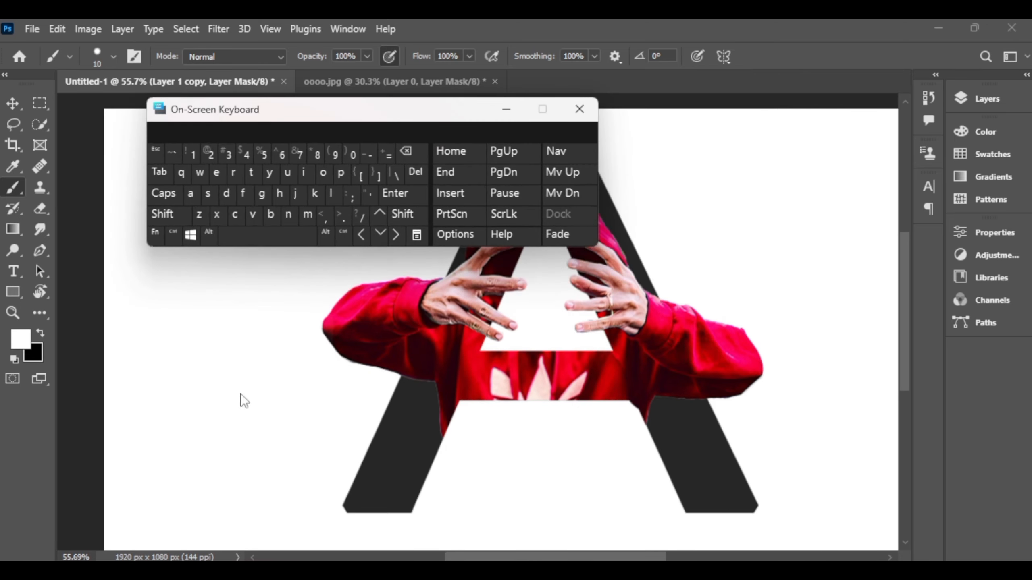
# - Deselect the active letter A selection and put the on-screen keyboard away
pyautogui.click(240, 394)
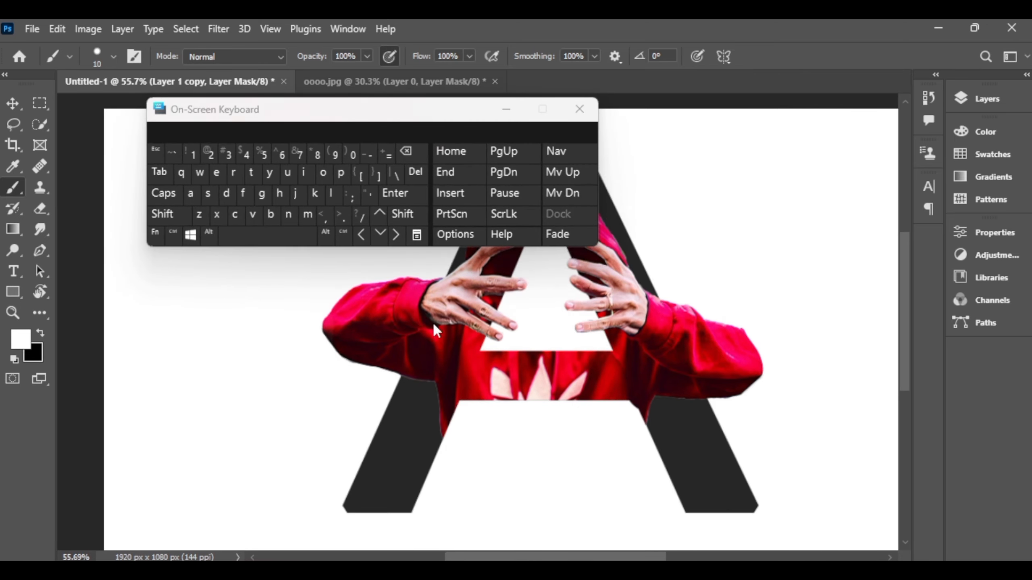
pyautogui.click(179, 242)
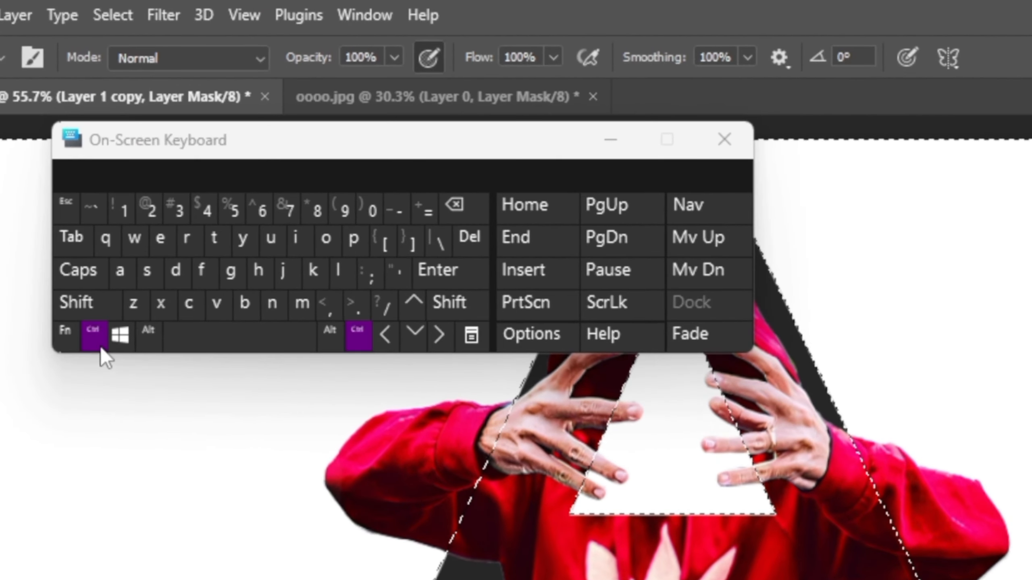
pyautogui.click(179, 275)
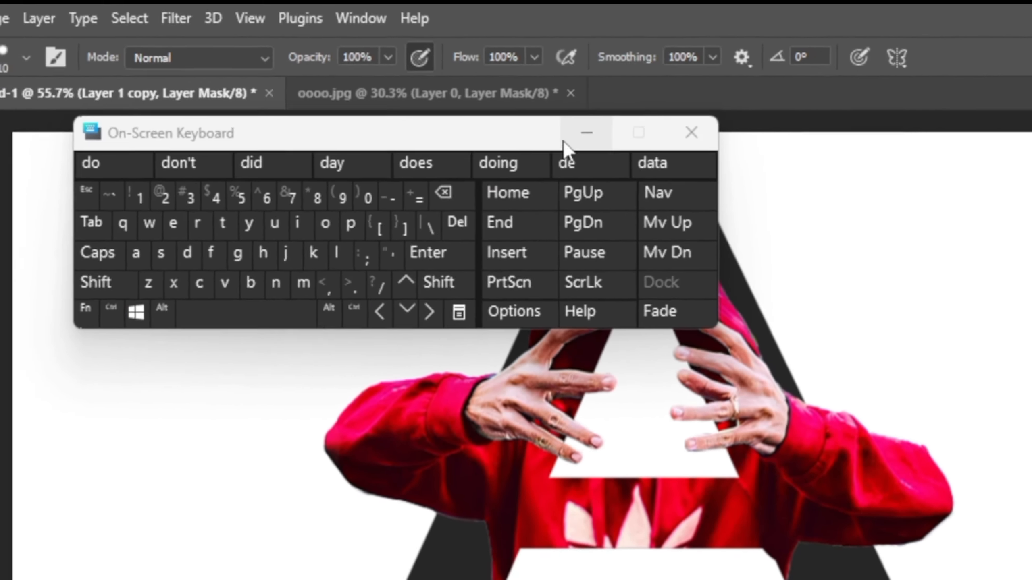
pyautogui.click(607, 142)
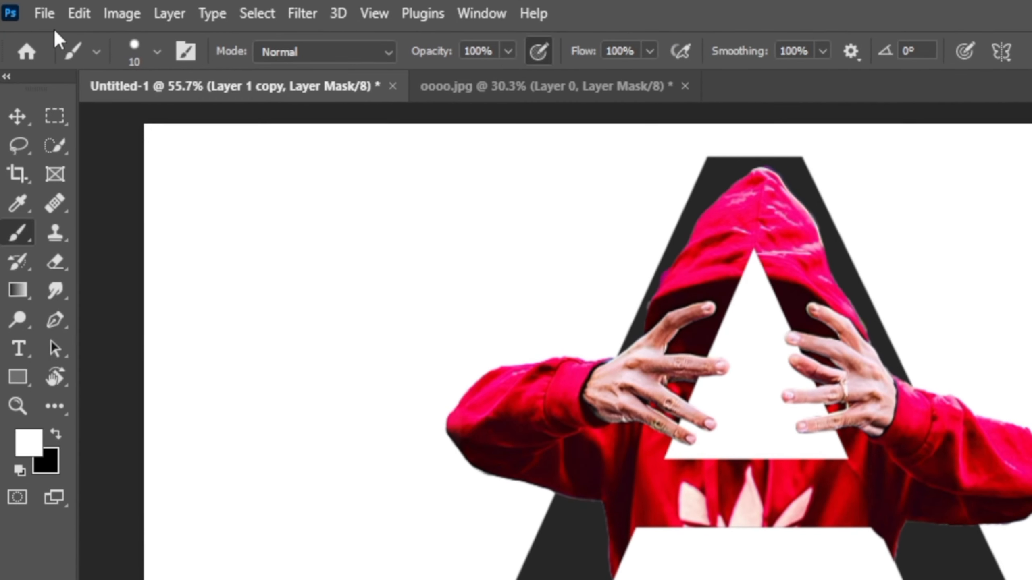
# - Open the playing-card image "no risk (2)" as a new document
pyautogui.click(44, 16)
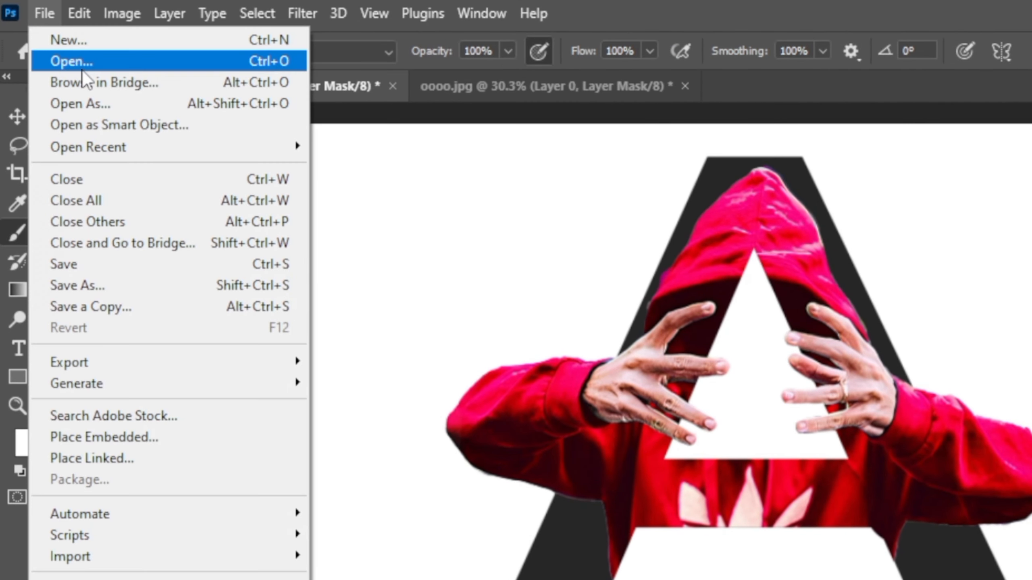
pyautogui.click(81, 64)
pyautogui.click(861, 213)
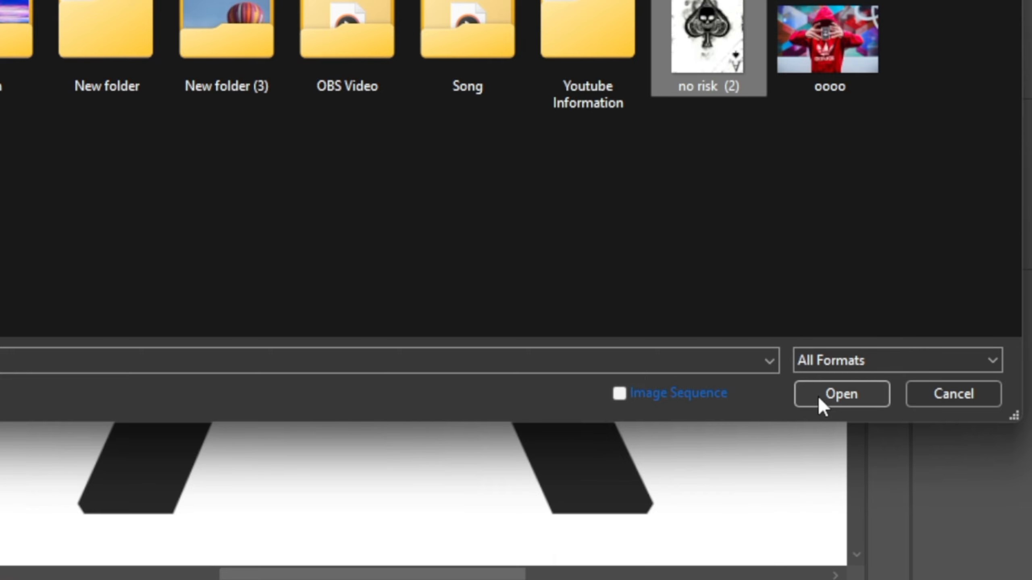
pyautogui.click(819, 396)
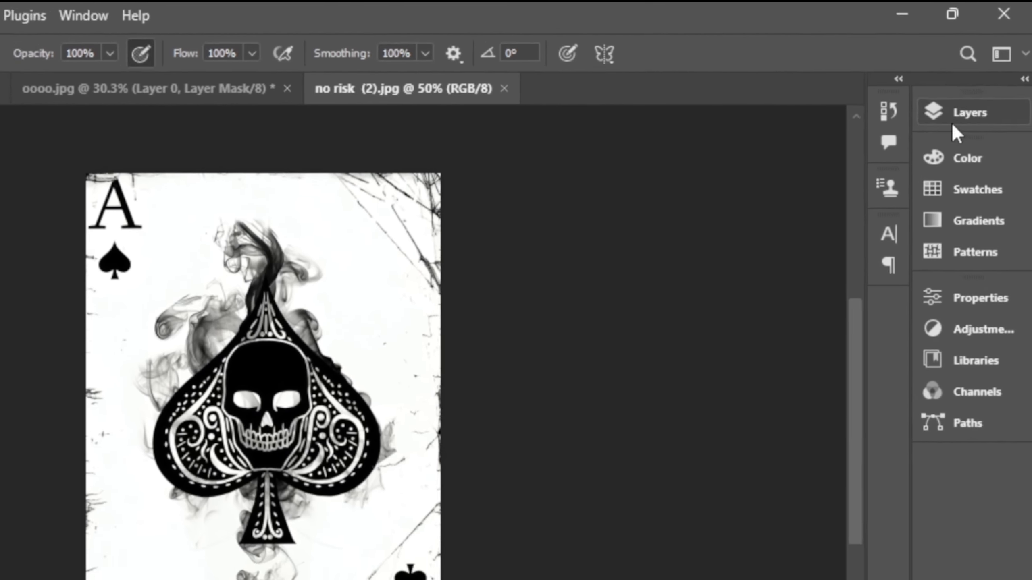
# - Unlock the card image's background layer and convert it to a smart object
pyautogui.click(976, 104)
pyautogui.click(915, 191)
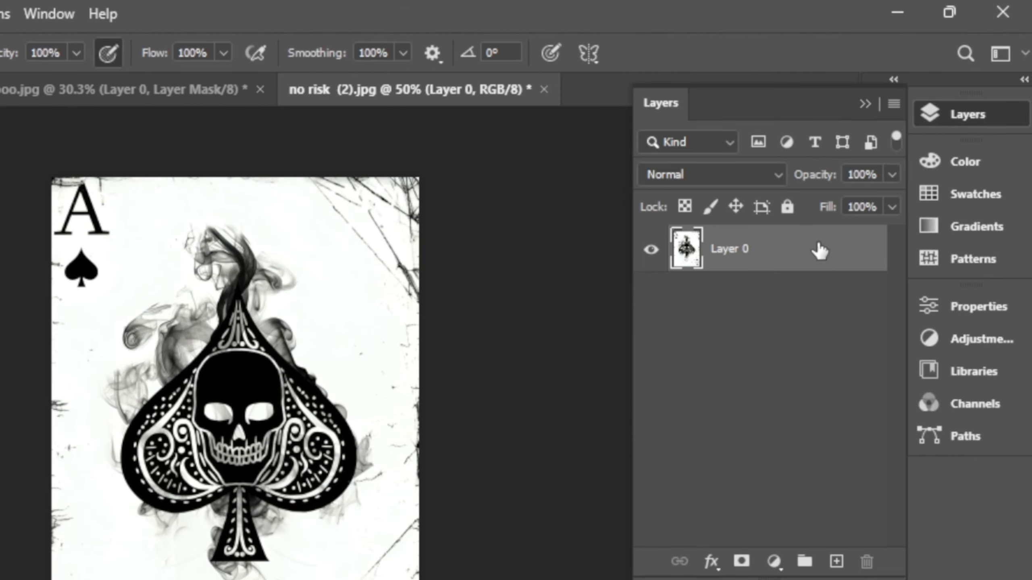
pyautogui.rightClick(736, 250)
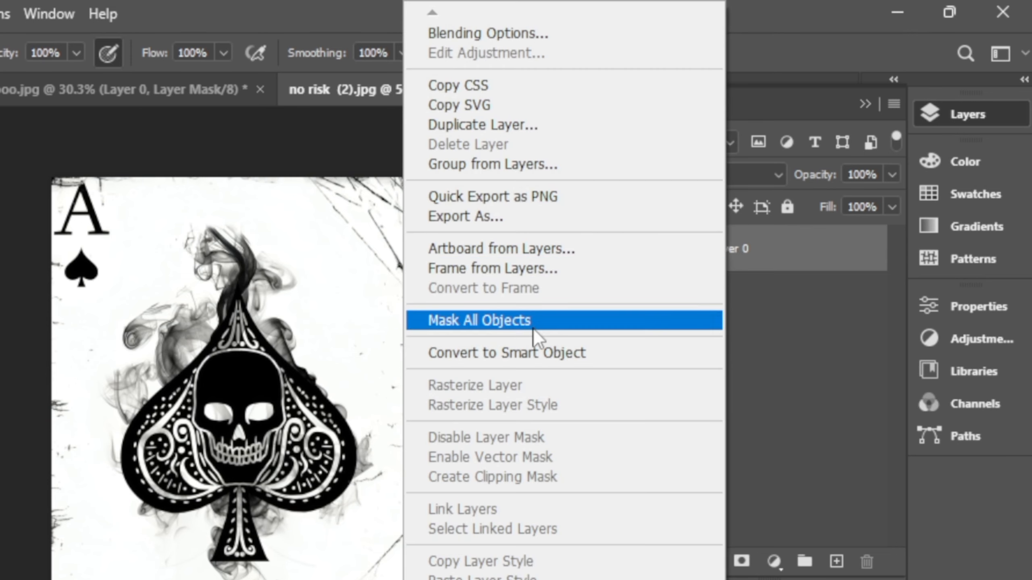
pyautogui.click(543, 360)
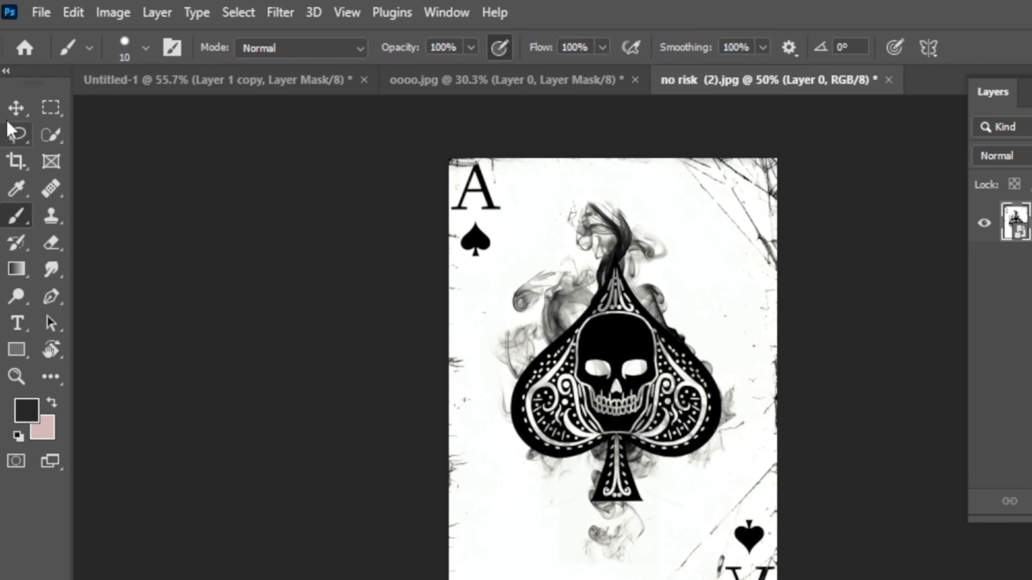
# - Bring the card into the Untitled-1 document, scale it to about 31%, and stack it directly beneath Layer 1 copy
pyautogui.press('v')
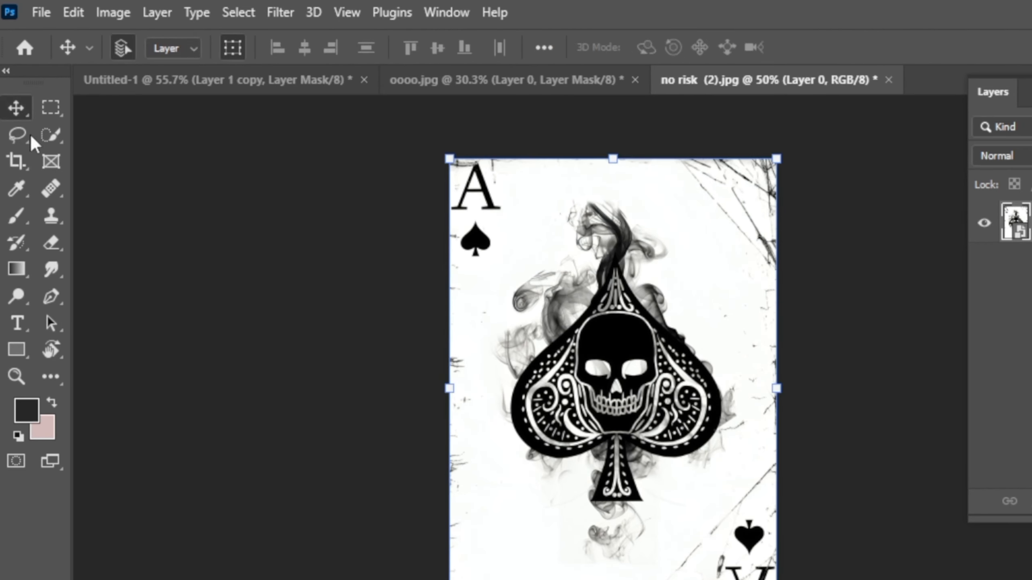
pyautogui.moveTo(578, 319); pyautogui.dragTo(544, 287)
pyautogui.moveTo(688, 486); pyautogui.dragTo(534, 327)
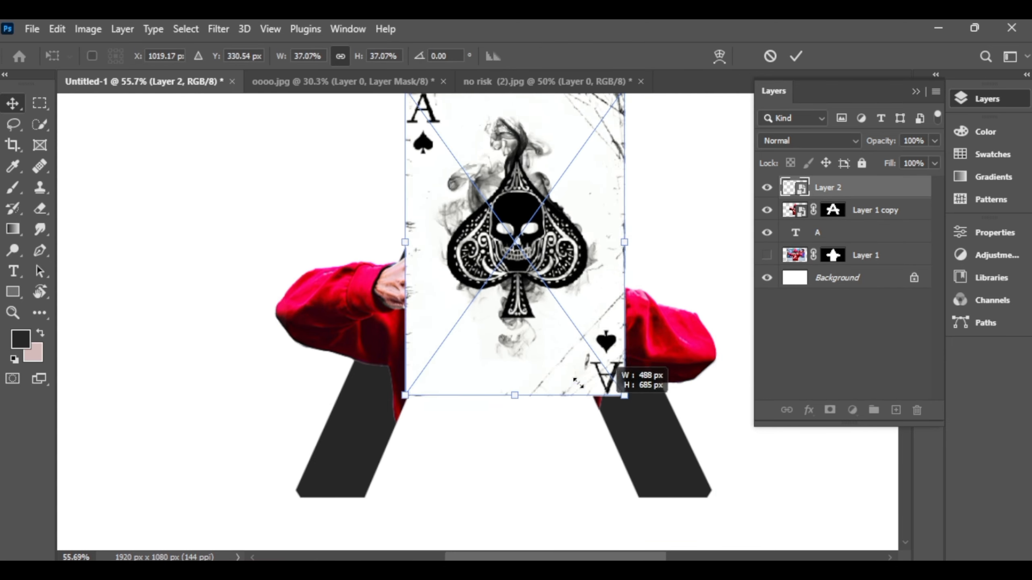
pyautogui.moveTo(492, 136); pyautogui.dragTo(486, 180)
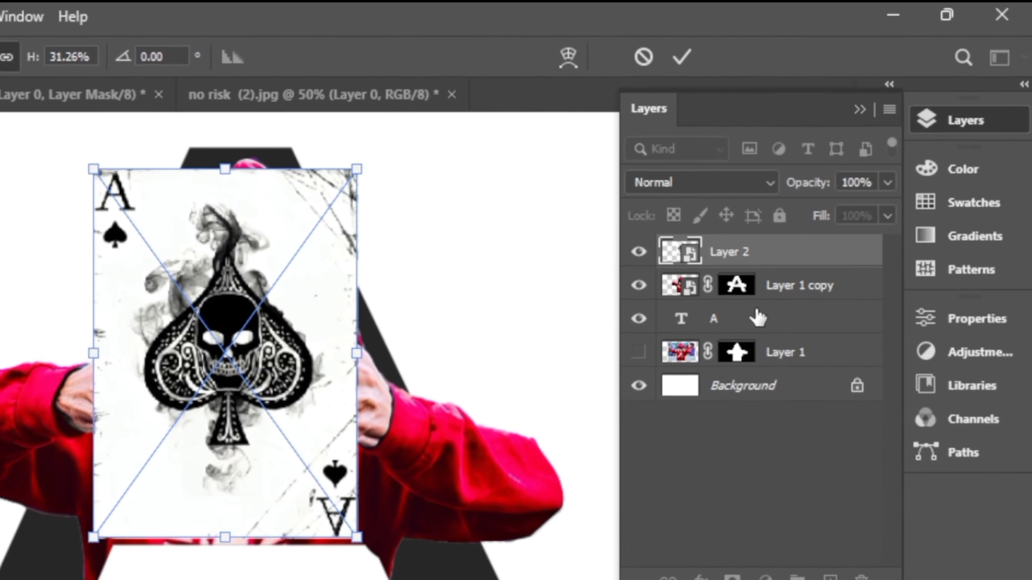
pyautogui.moveTo(740, 254); pyautogui.dragTo(742, 303)
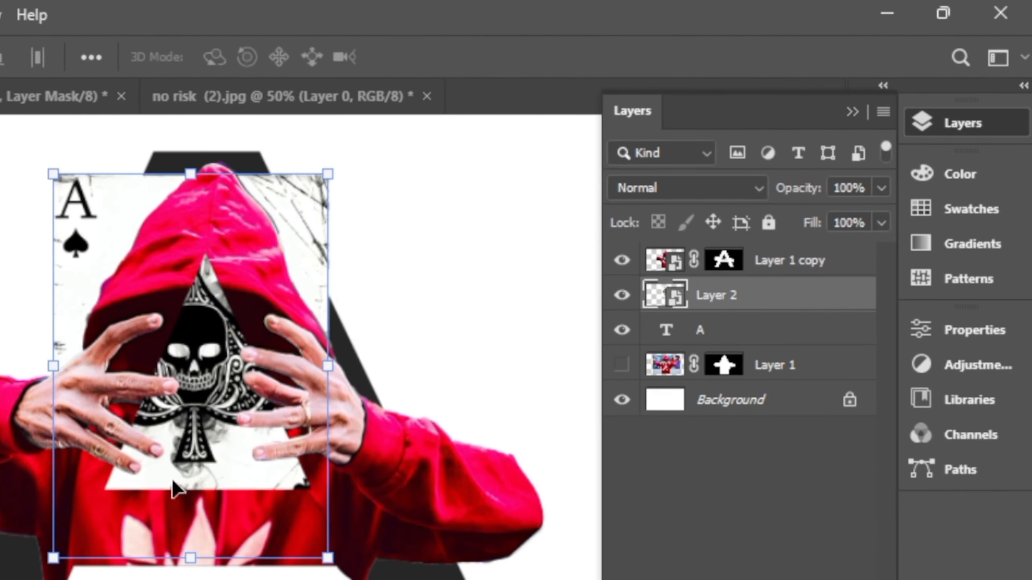
# - Shrink the card further, rotate it about 8.5°, and place it between the hands inside the A's triangular opening
pyautogui.moveTo(327, 558); pyautogui.dragTo(229, 437)
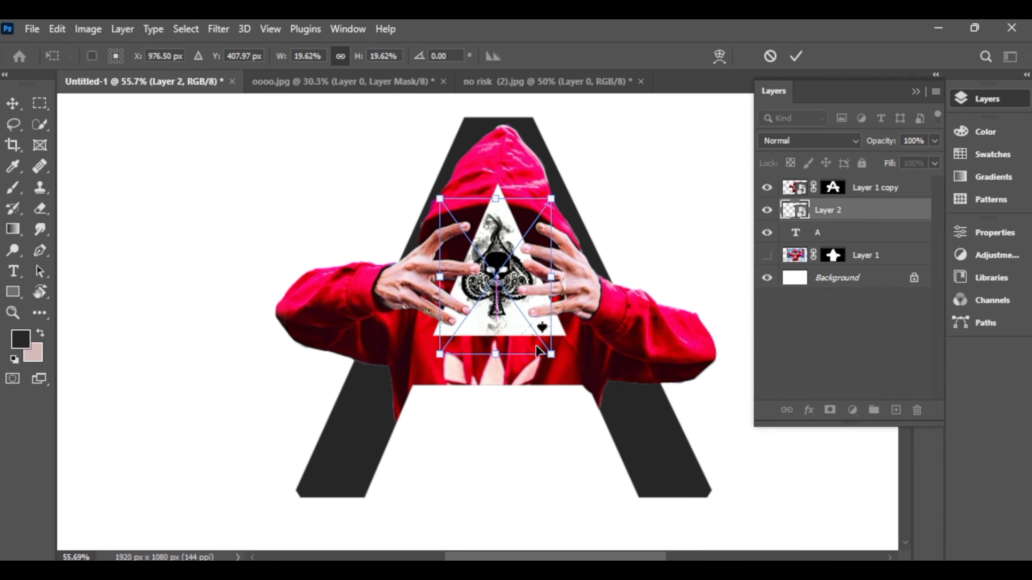
pyautogui.moveTo(491, 263); pyautogui.dragTo(511, 285)
pyautogui.moveTo(573, 224); pyautogui.dragTo(582, 234)
pyautogui.moveTo(506, 293); pyautogui.dragTo(513, 288)
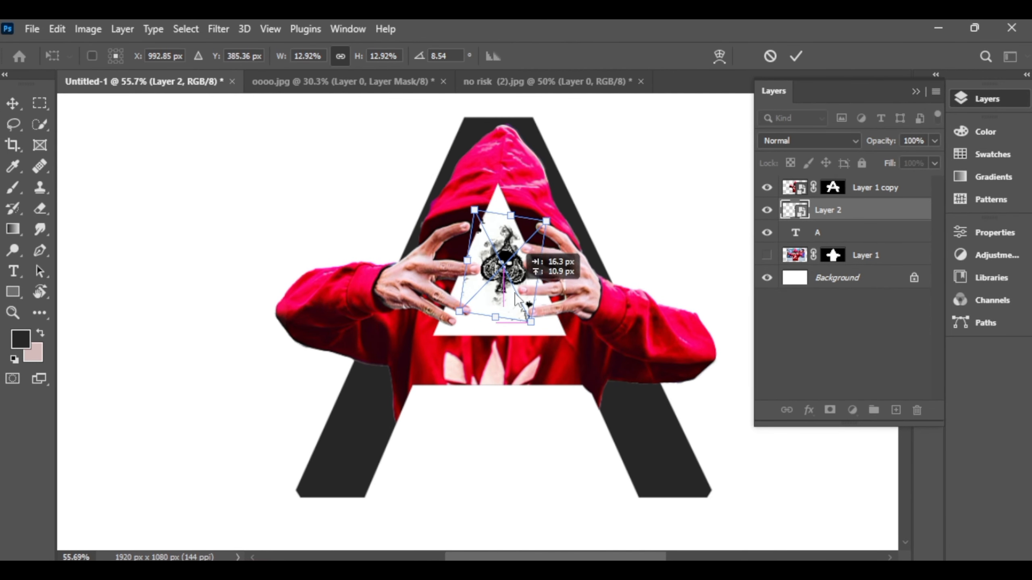
pyautogui.moveTo(531, 323); pyautogui.dragTo(524, 309)
pyautogui.moveTo(493, 277); pyautogui.dragTo(511, 284)
pyautogui.moveTo(543, 235); pyautogui.dragTo(526, 253)
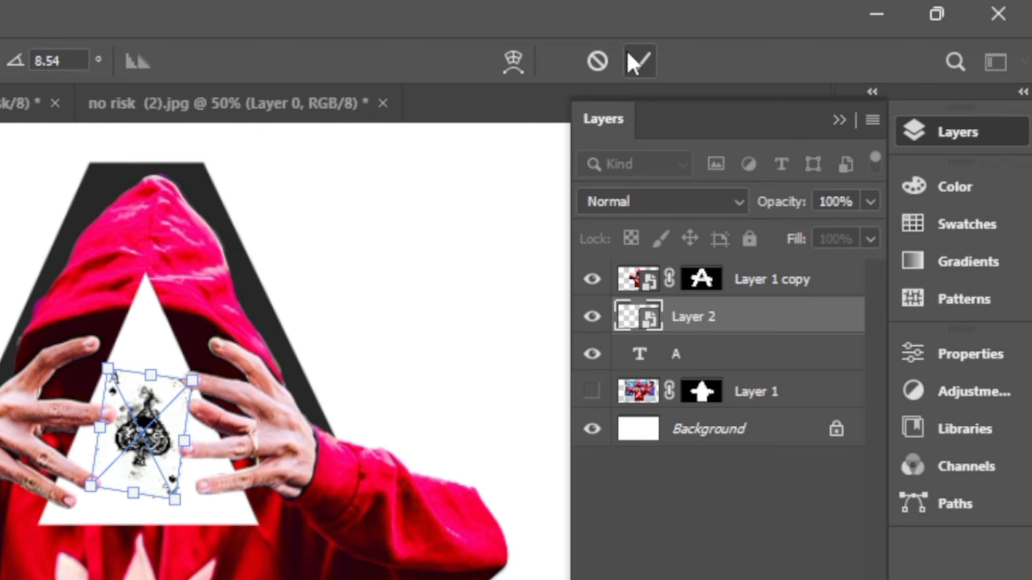
pyautogui.click(628, 57)
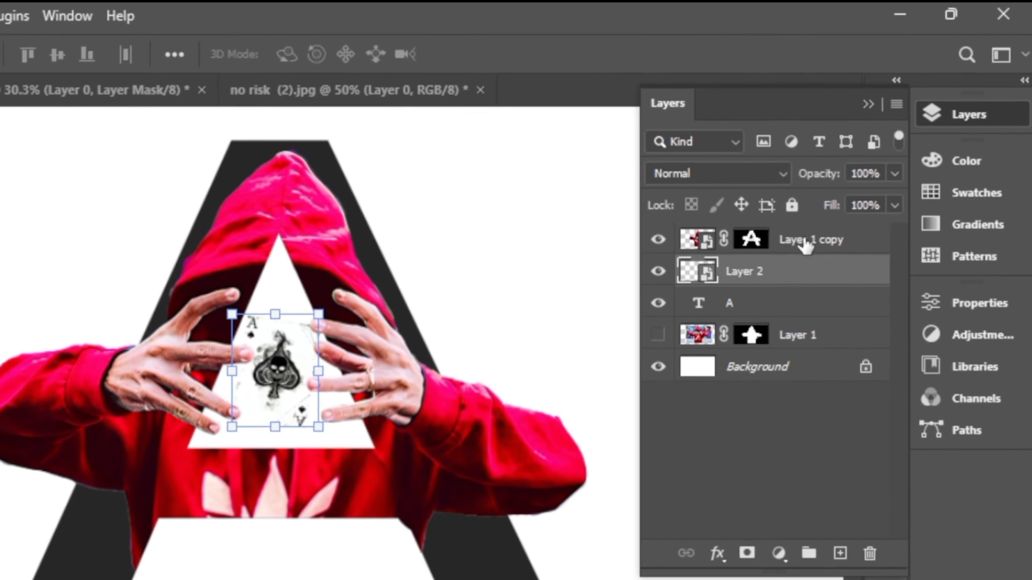
# - Group Layer 1 copy, Layer 2 and the A text layer, and check the group by toggling its visibility
pyautogui.click(864, 187)
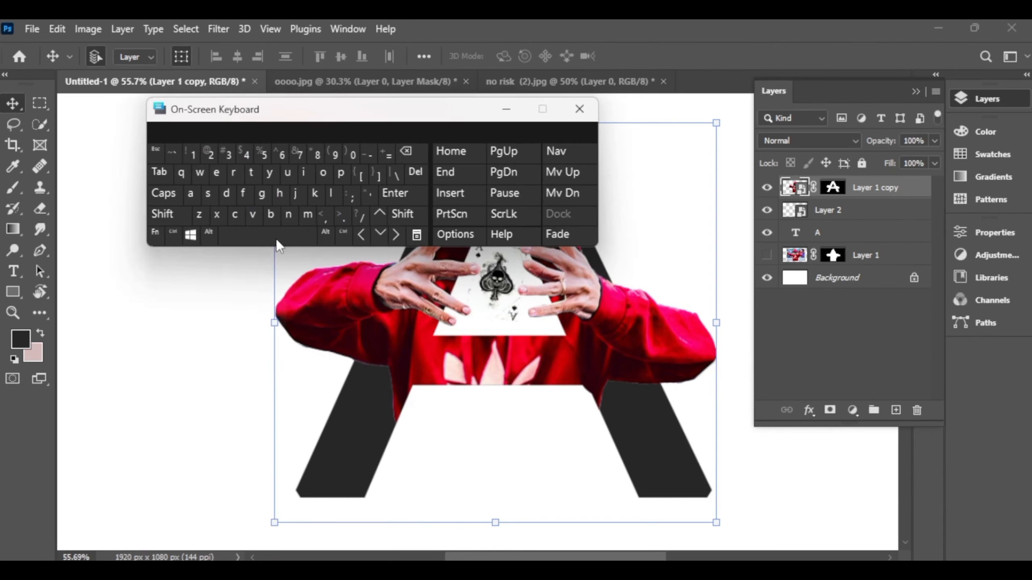
pyautogui.click(173, 236)
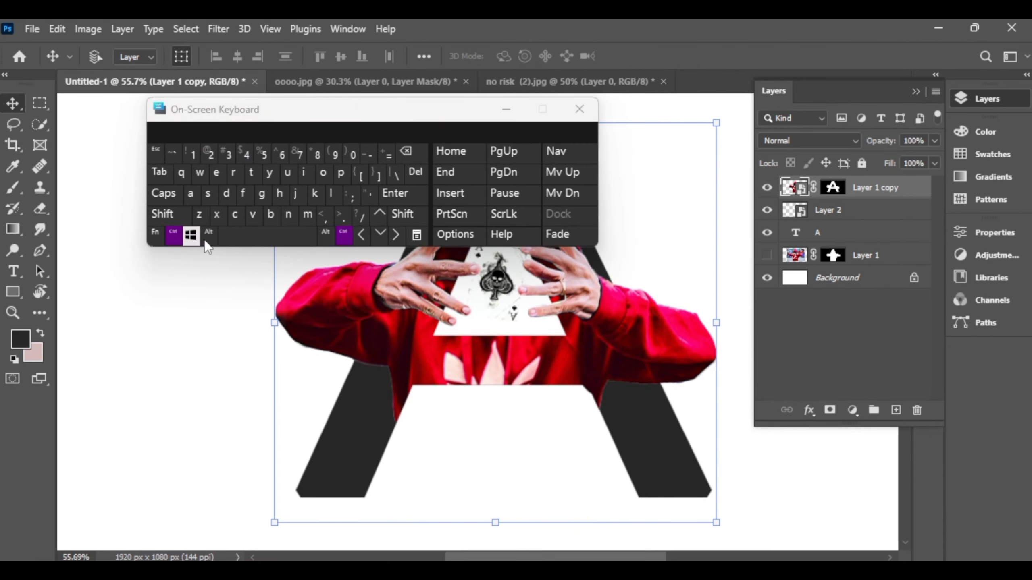
pyautogui.click(855, 213)
pyautogui.keyDown('ctrl'); pyautogui.click(856, 235); pyautogui.keyUp('ctrl')
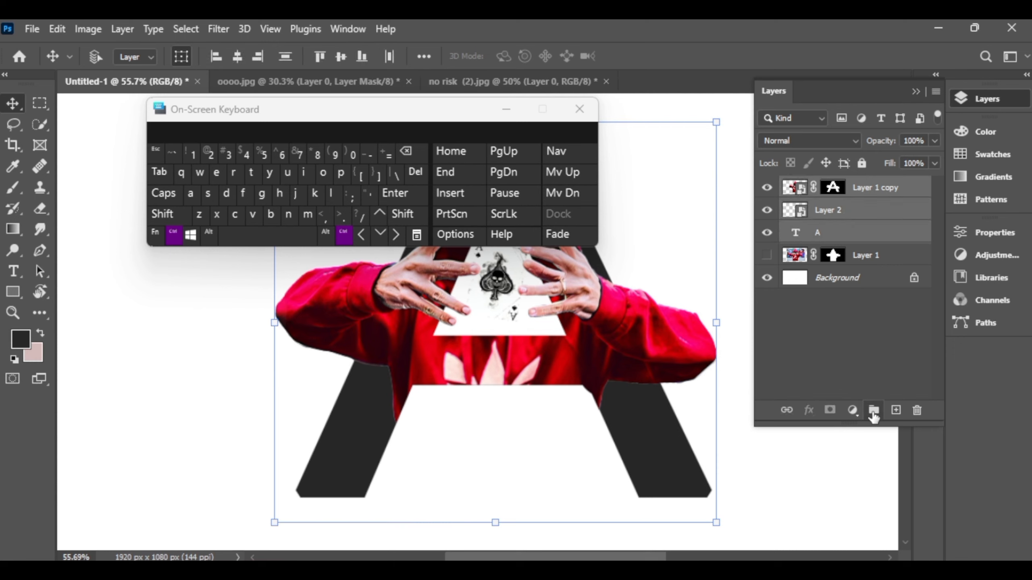
pyautogui.click(873, 410)
pyautogui.click(509, 111)
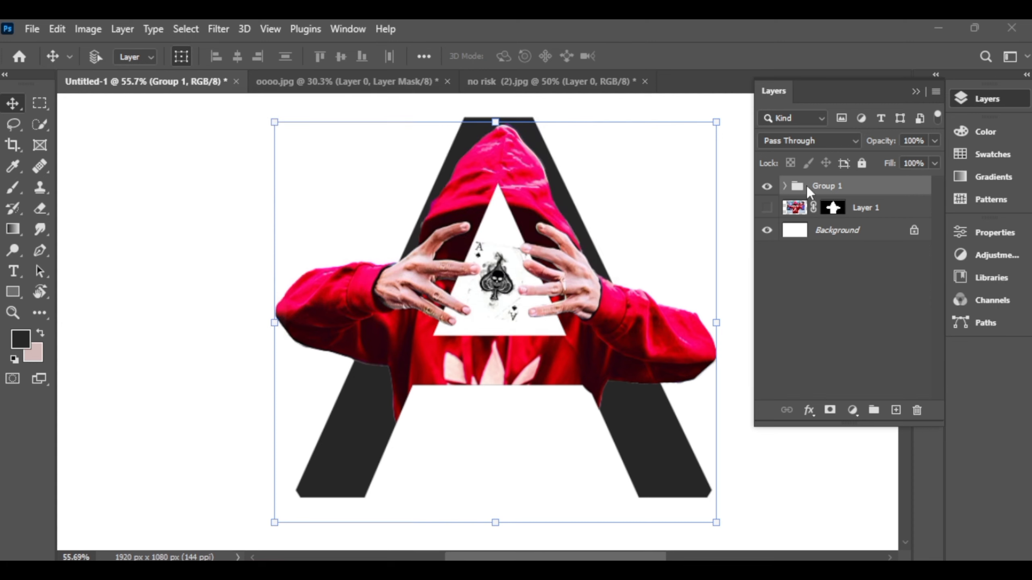
pyautogui.click(766, 186)
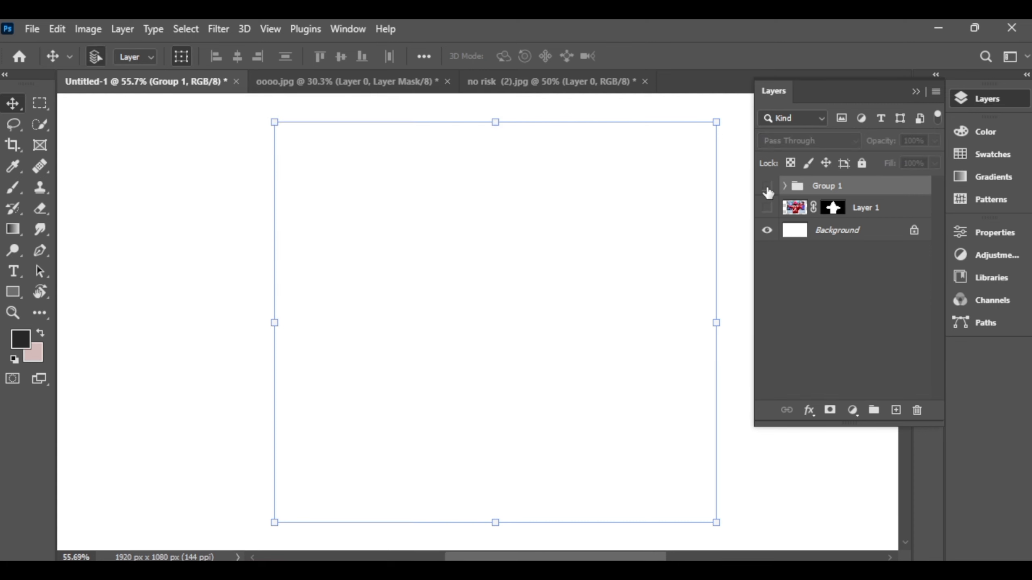
pyautogui.click(767, 186)
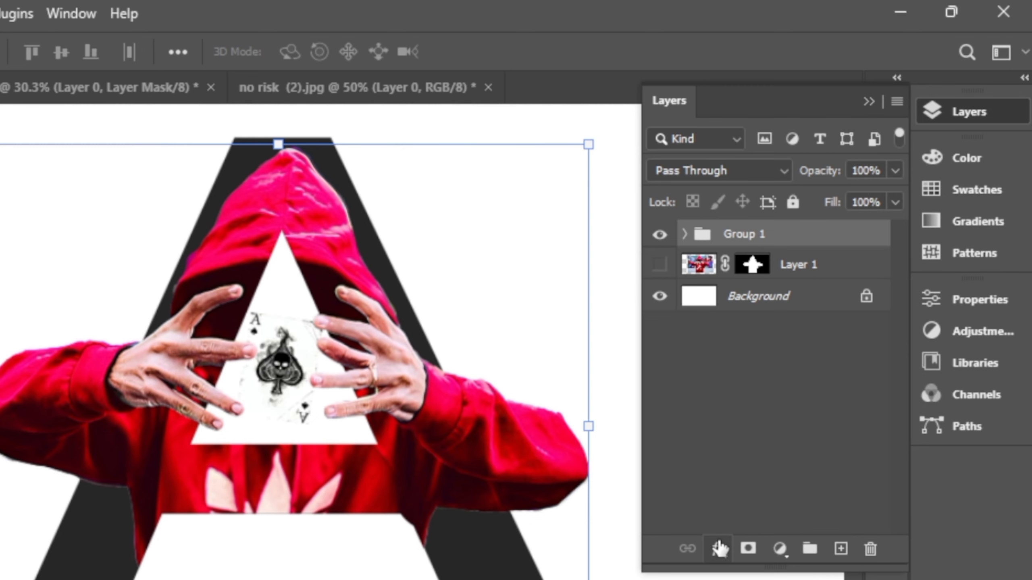
# - Add a drop shadow to Group 1 with a 157° angle and a 16 px distance
pyautogui.click(719, 549)
pyautogui.click(773, 321)
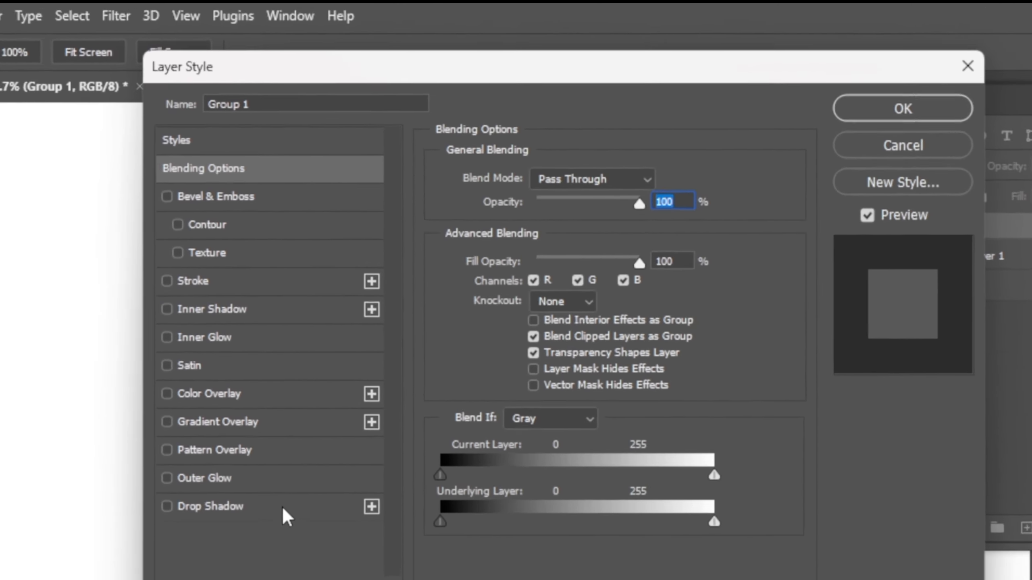
pyautogui.click(390, 399)
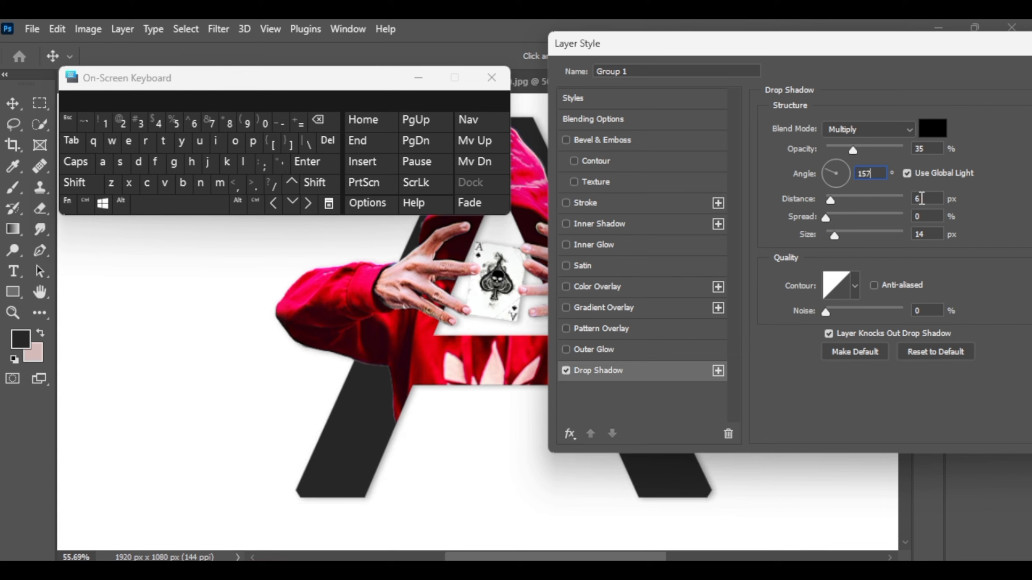
pyautogui.click(105, 123)
pyautogui.click(194, 123)
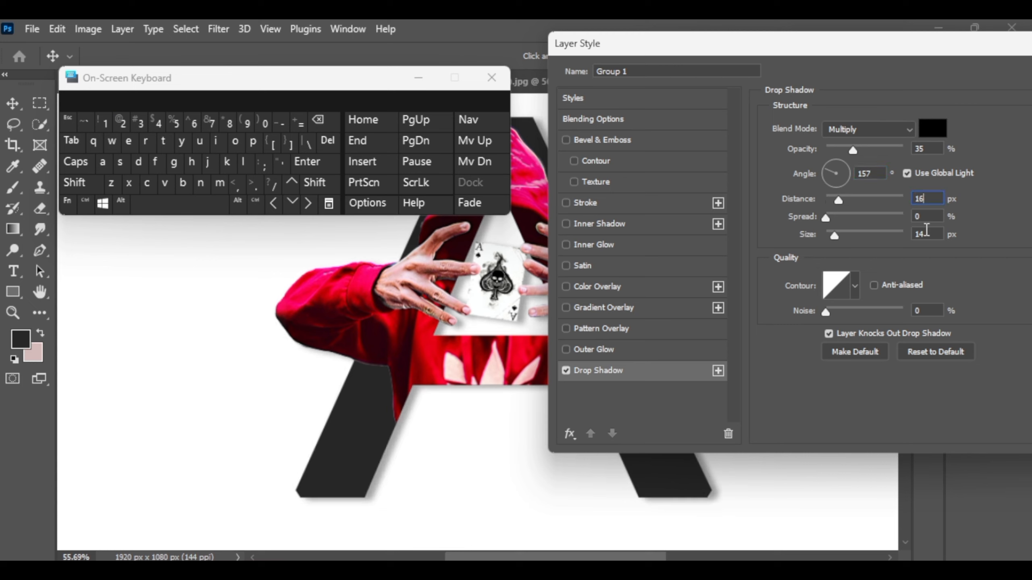
# - Set the drop shadow's size to 20 px and its opacity to 40%, and apply the layer style
pyautogui.click(129, 124)
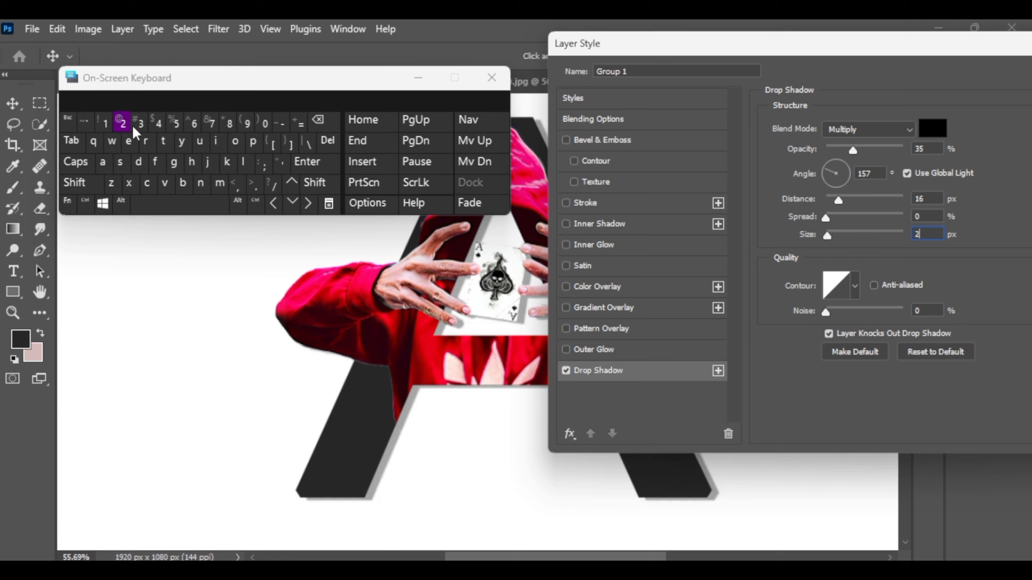
pyautogui.click(264, 123)
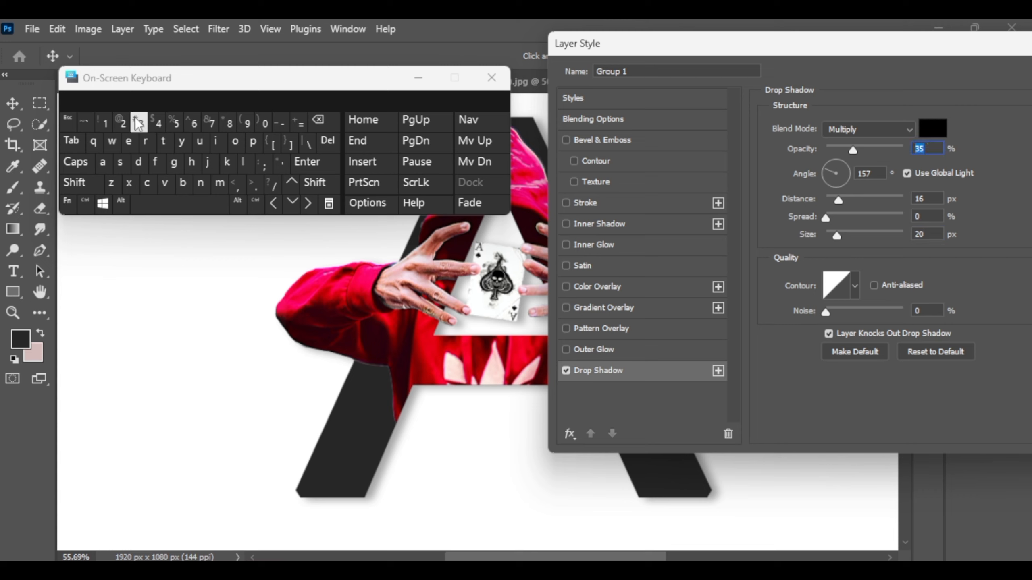
pyautogui.click(159, 123)
pyautogui.click(268, 129)
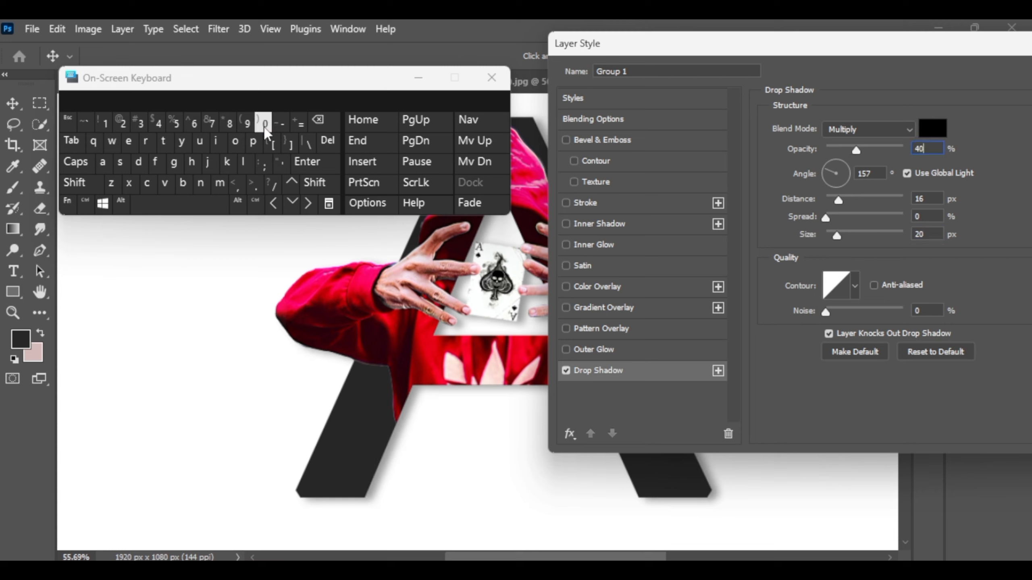
pyautogui.click(104, 123)
pyautogui.click(142, 127)
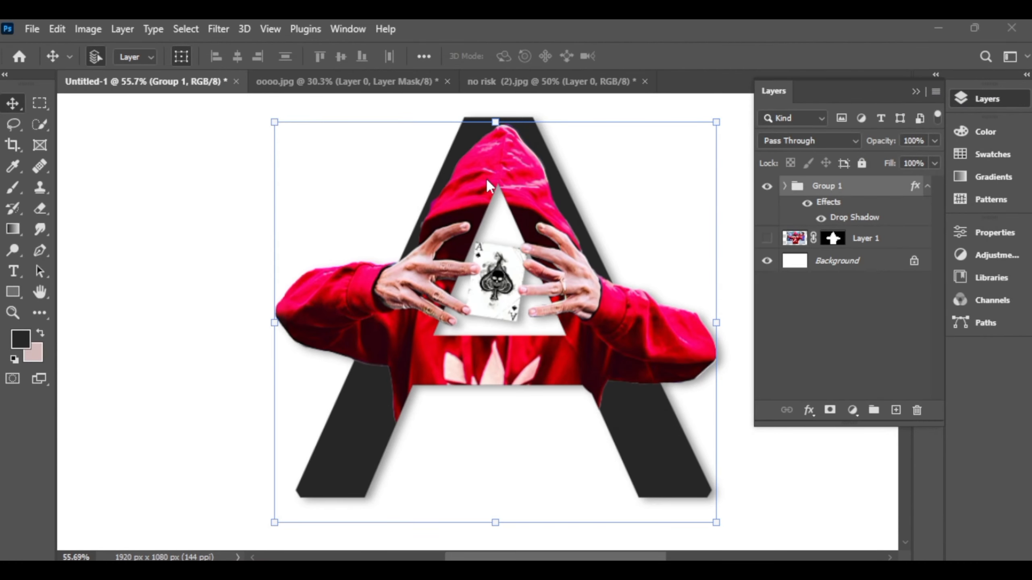
# - Check the group's contents, and collapse both Group 1 and its effects list
pyautogui.scroll(-1, 487, 182)
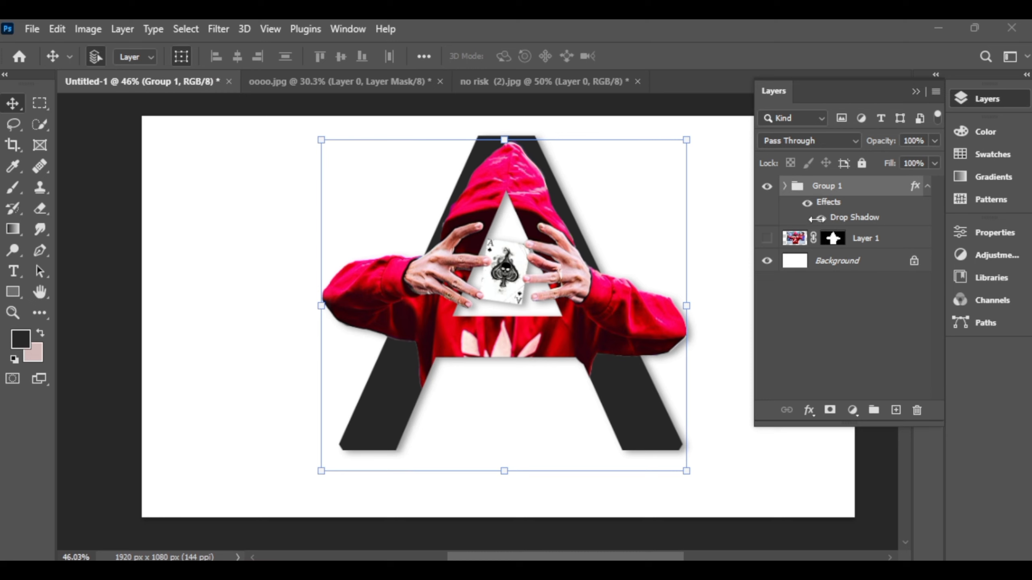
pyautogui.click(784, 187)
pyautogui.click(784, 187)
pyautogui.click(927, 188)
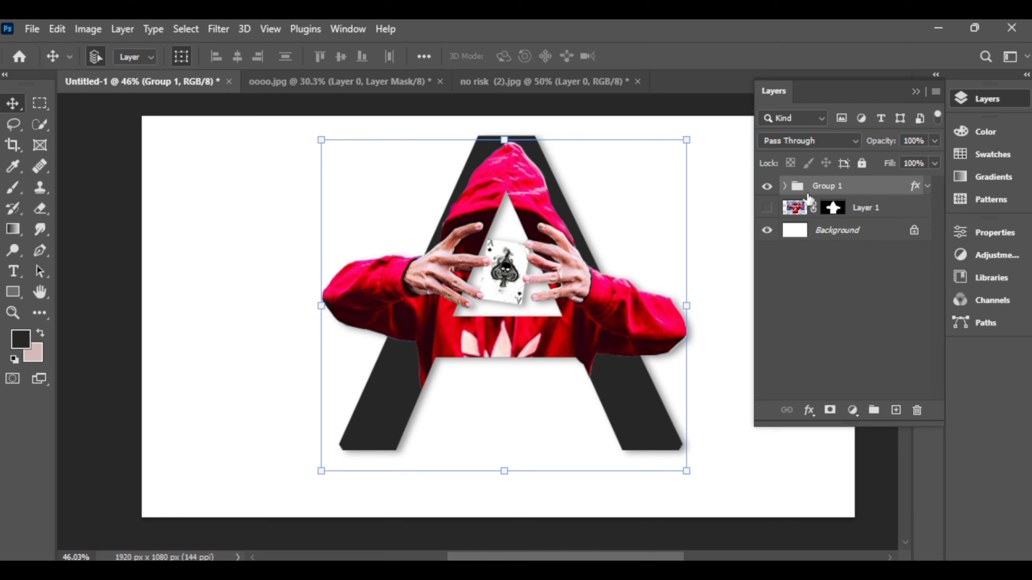
# - Stamp all visible layers into a new merged layer above Group 1
pyautogui.click(660, 569)
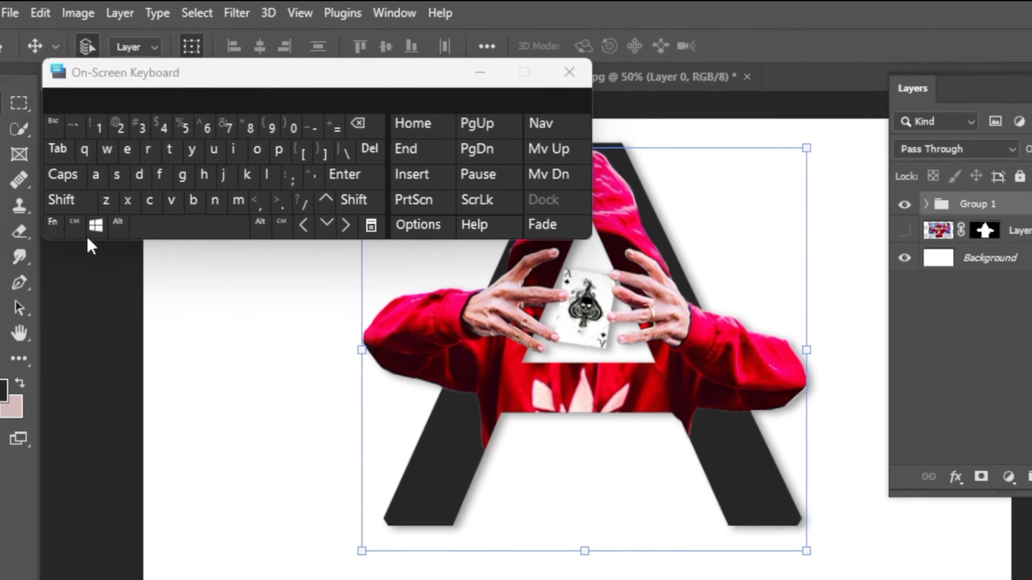
pyautogui.click(90, 209)
pyautogui.click(69, 201)
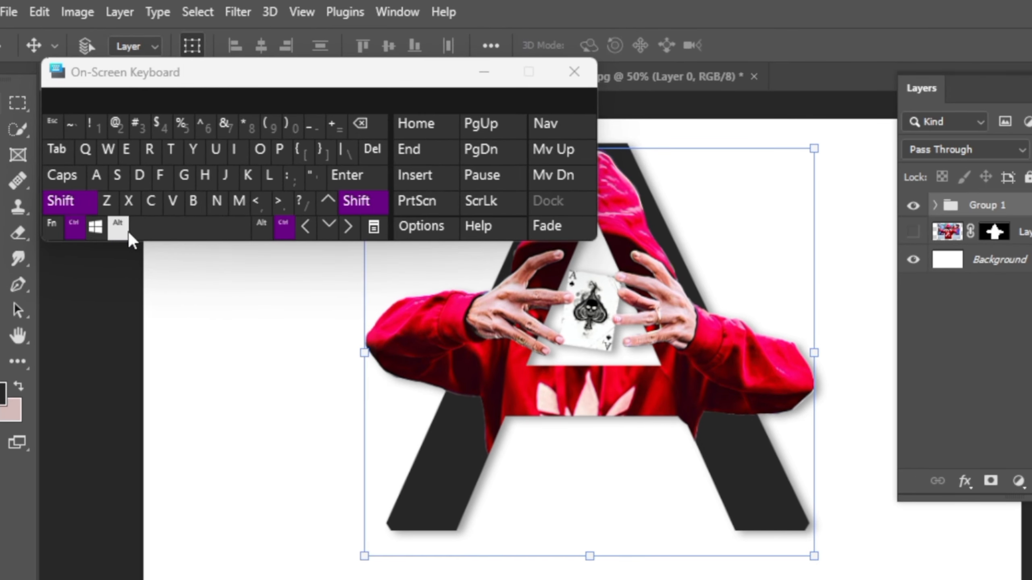
pyautogui.click(131, 156)
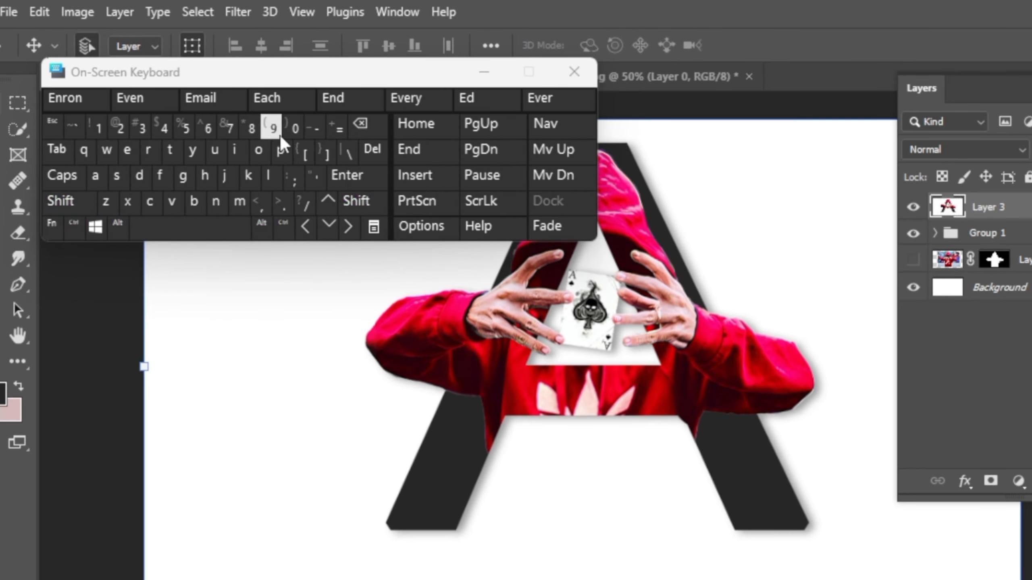
pyautogui.click(574, 71)
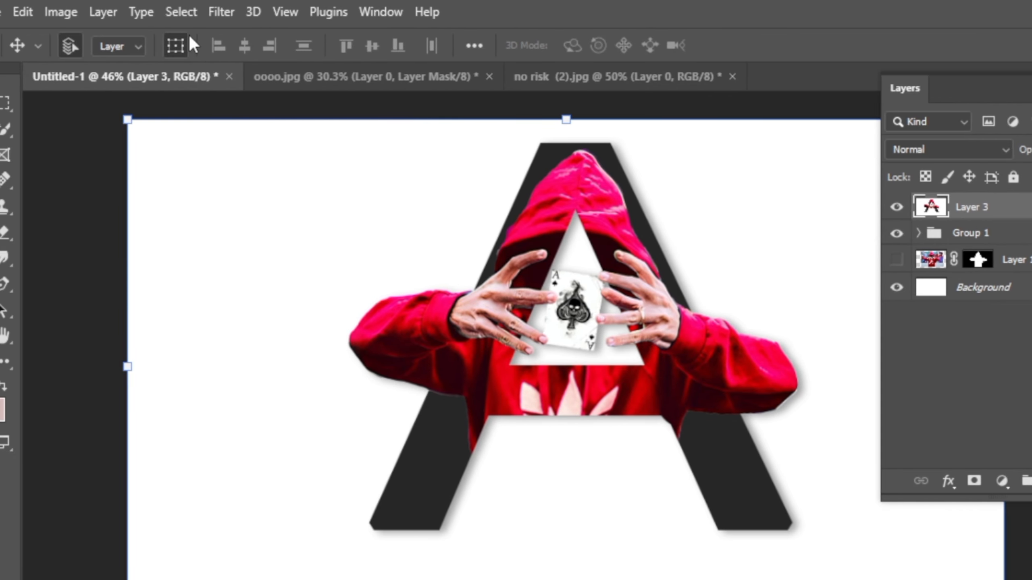
# - Start the Camera Raw Filter on the merged layer, and set vibrance to -27 and saturation to +39
pyautogui.click(214, 12)
pyautogui.click(140, 205)
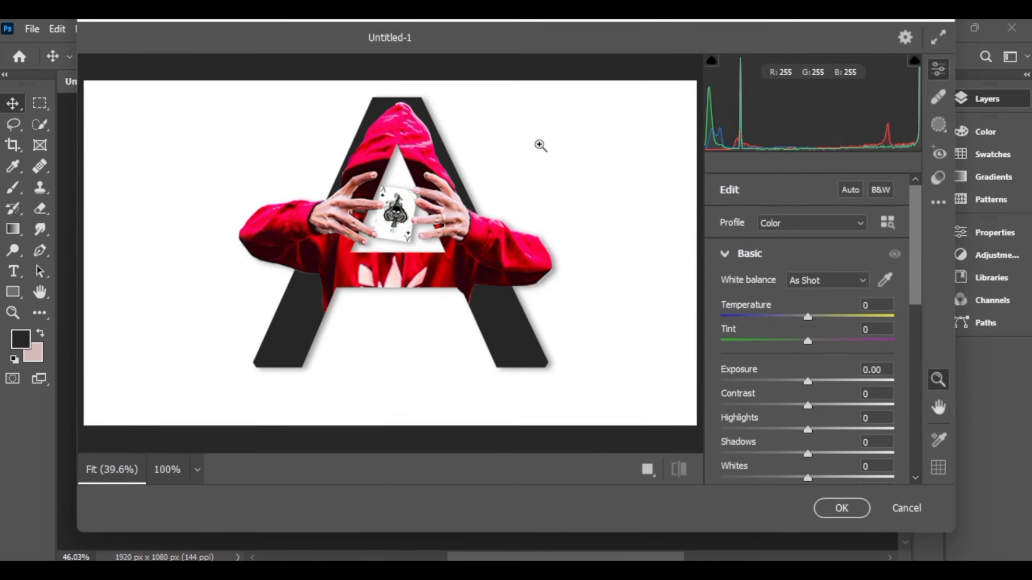
pyautogui.scroll(-10, 799, 406)
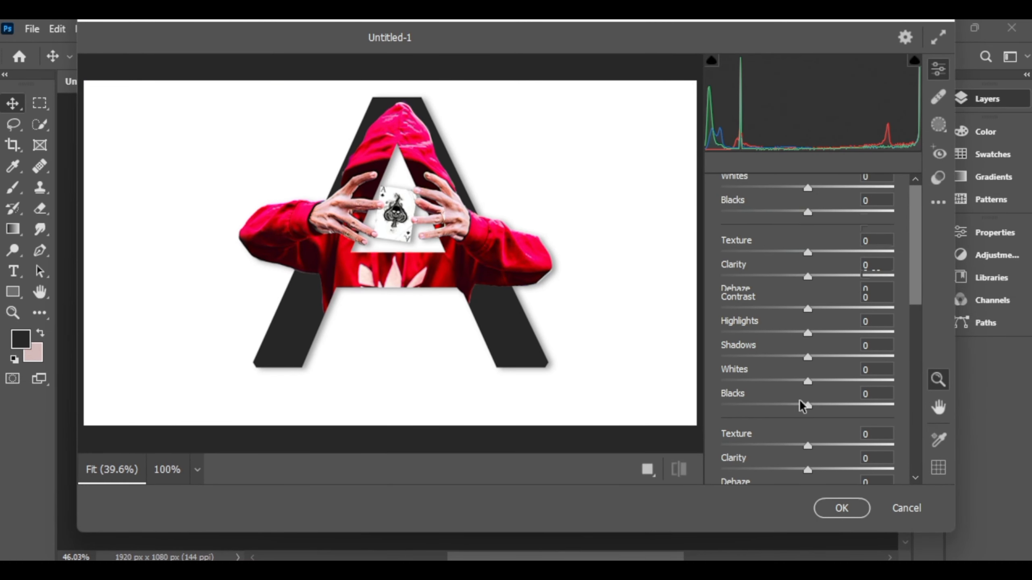
pyautogui.moveTo(808, 268); pyautogui.dragTo(783, 244)
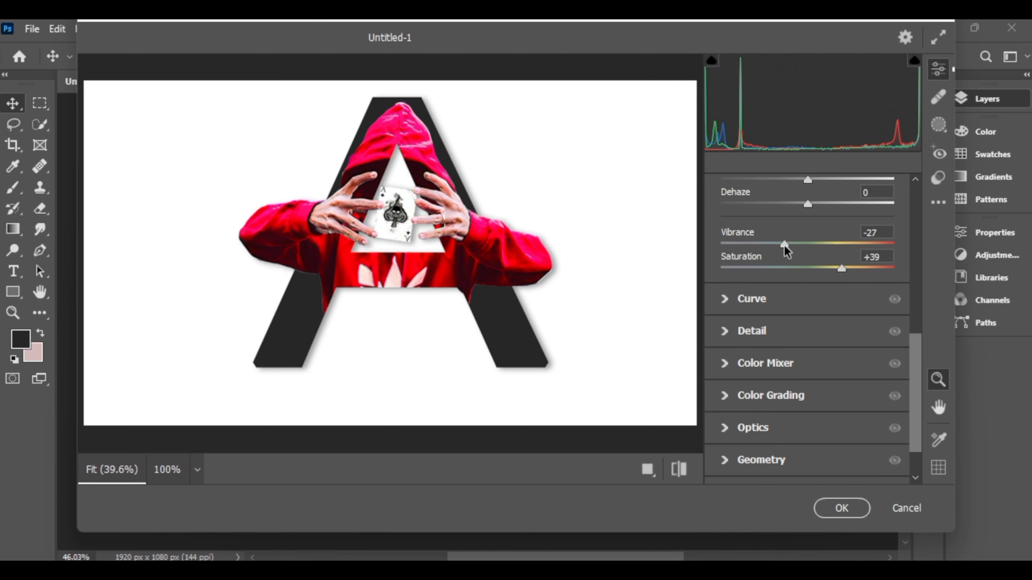
# - Set texture to +22, clarity to +7, dehaze to +17 and highlights to -18, keeping shadows at 0
pyautogui.scroll(3, 784, 247)
pyautogui.moveTo(807, 300); pyautogui.dragTo(827, 253)
pyautogui.scroll(4, 820, 277)
pyautogui.moveTo(808, 334); pyautogui.dragTo(792, 334)
pyautogui.moveTo(807, 358); pyautogui.dragTo(786, 357)
pyautogui.doubleClick(792, 357)
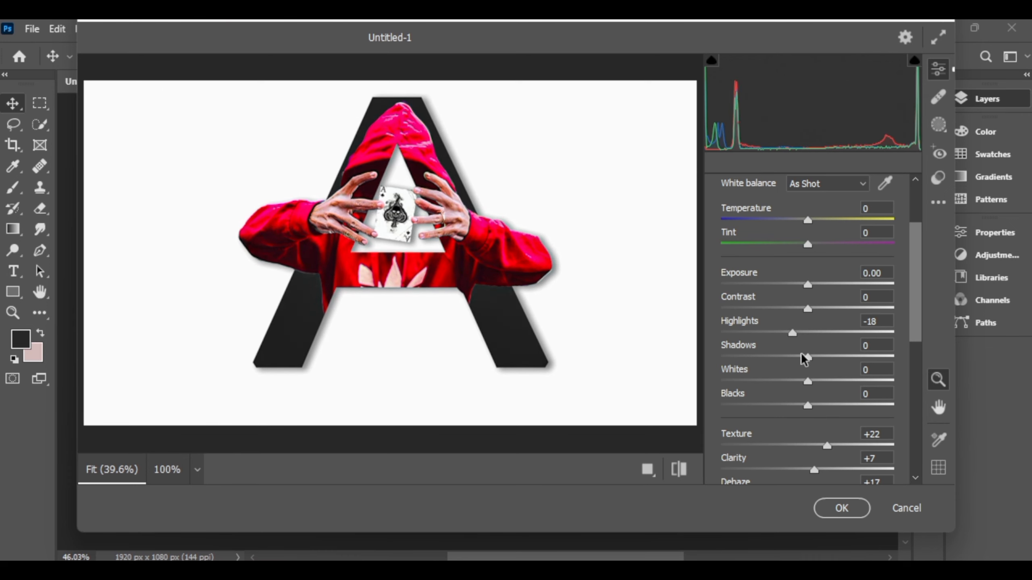
# - Fine-tune the exposure and the white balance temperature of the merged image
pyautogui.moveTo(808, 284)
pyautogui.mouseDown()
pyautogui.moveTo(784, 284)
pyautogui.moveTo(802, 285)
pyautogui.moveTo(771, 309)
pyautogui.moveTo(807, 308)
pyautogui.moveTo(806, 333)
pyautogui.moveTo(807, 288)
pyautogui.mouseUp()
pyautogui.moveTo(807, 220)
pyautogui.mouseDown()
pyautogui.moveTo(792, 233)
pyautogui.moveTo(808, 228)
pyautogui.mouseUp()
pyautogui.scroll(-2, 871, 218)
pyautogui.scroll(2, 867, 203)
pyautogui.scroll(3, 759, 251)
# - In the Color Mixer, set the reds' saturation to +32 and their luminance to -1
pyautogui.click(757, 254)
pyautogui.click(773, 350)
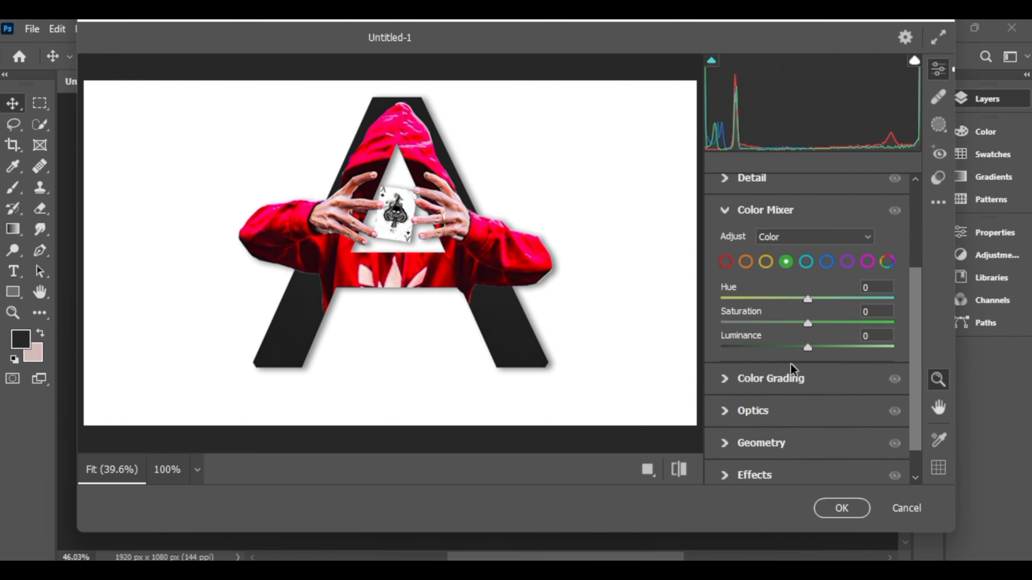
pyautogui.click(726, 261)
pyautogui.moveTo(806, 299)
pyautogui.mouseDown()
pyautogui.moveTo(821, 300)
pyautogui.moveTo(796, 299)
pyautogui.moveTo(807, 299)
pyautogui.mouseUp()
pyautogui.moveTo(808, 323); pyautogui.dragTo(835, 325)
pyautogui.moveTo(808, 348)
pyautogui.mouseDown()
pyautogui.moveTo(788, 359)
pyautogui.moveTo(807, 361)
pyautogui.mouseUp()
pyautogui.click(814, 237)
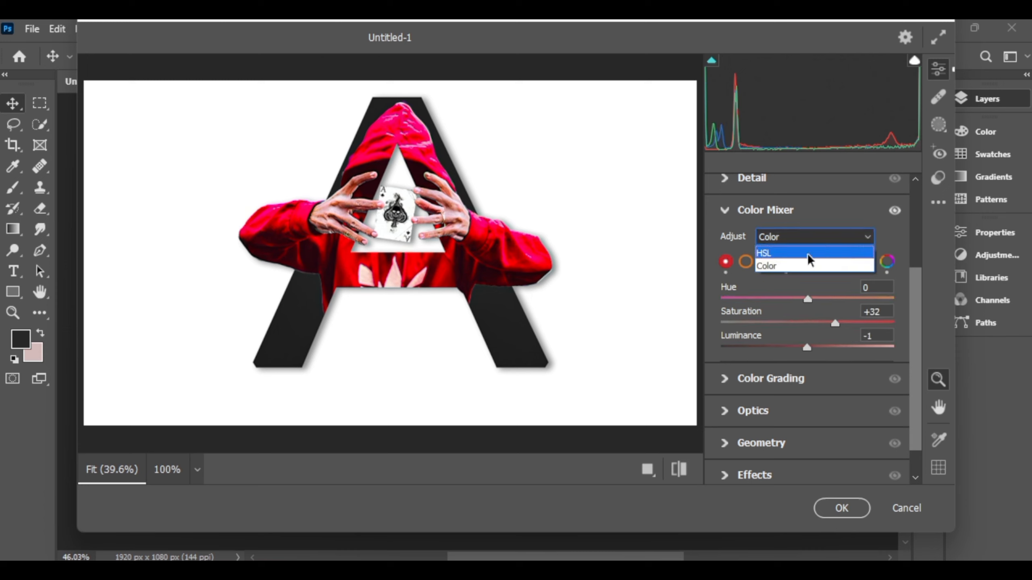
pyautogui.click(771, 249)
# - Set the Optics distortion to +1 and apply the Camera Raw adjustments to the merged layer
pyautogui.scroll(-5, 747, 339)
pyautogui.click(752, 369)
pyautogui.moveTo(807, 302)
pyautogui.mouseDown()
pyautogui.moveTo(822, 303)
pyautogui.moveTo(811, 311)
pyautogui.mouseUp()
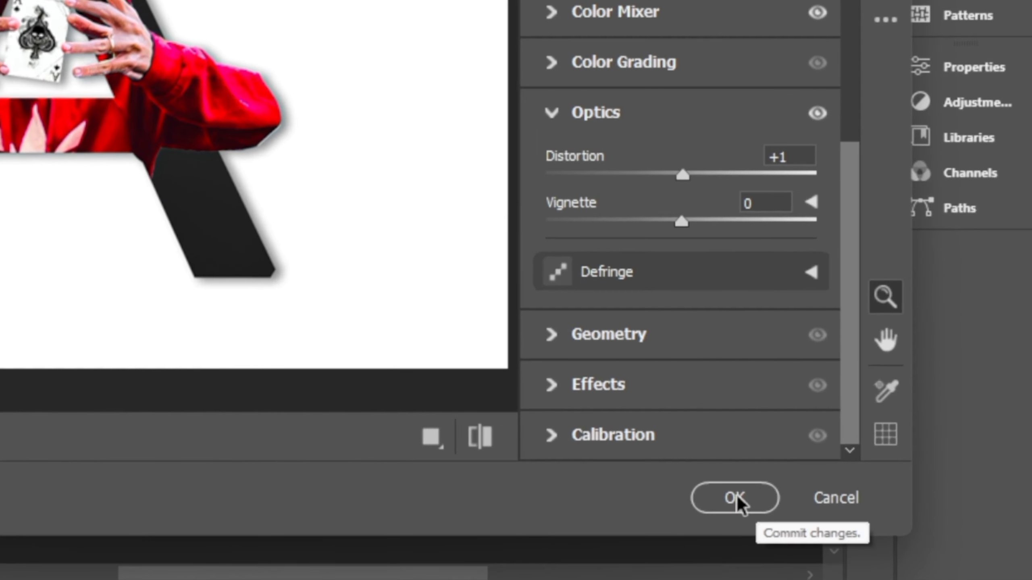
pyautogui.click(736, 500)
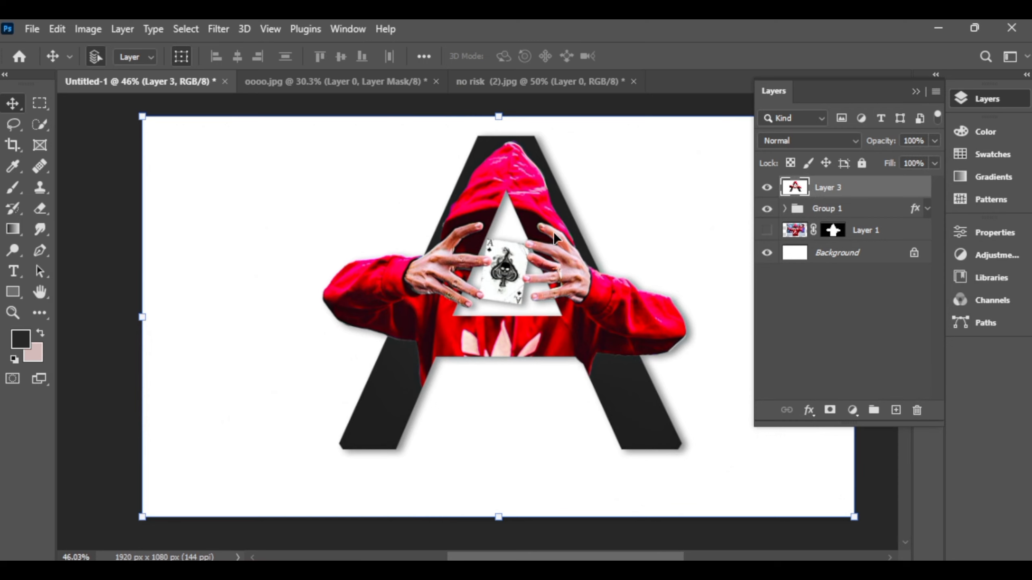
pyautogui.scroll(-2, 556, 238)
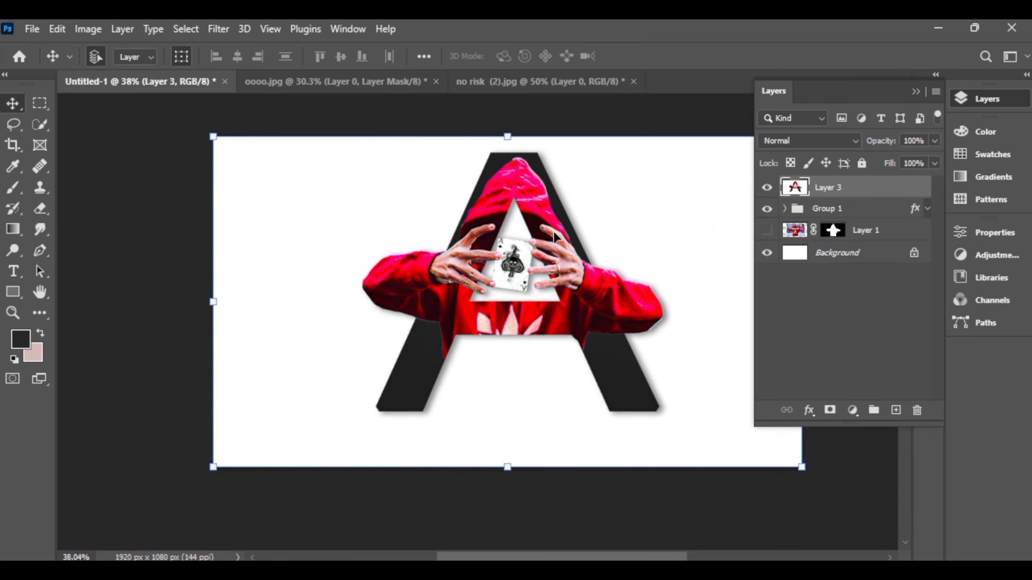
pyautogui.scroll(-1, 556, 237)
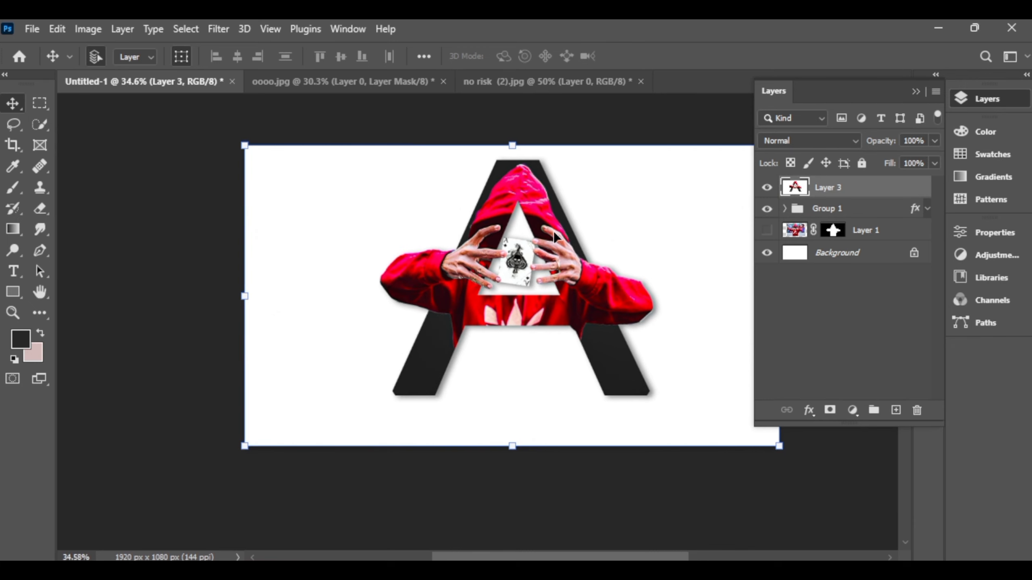